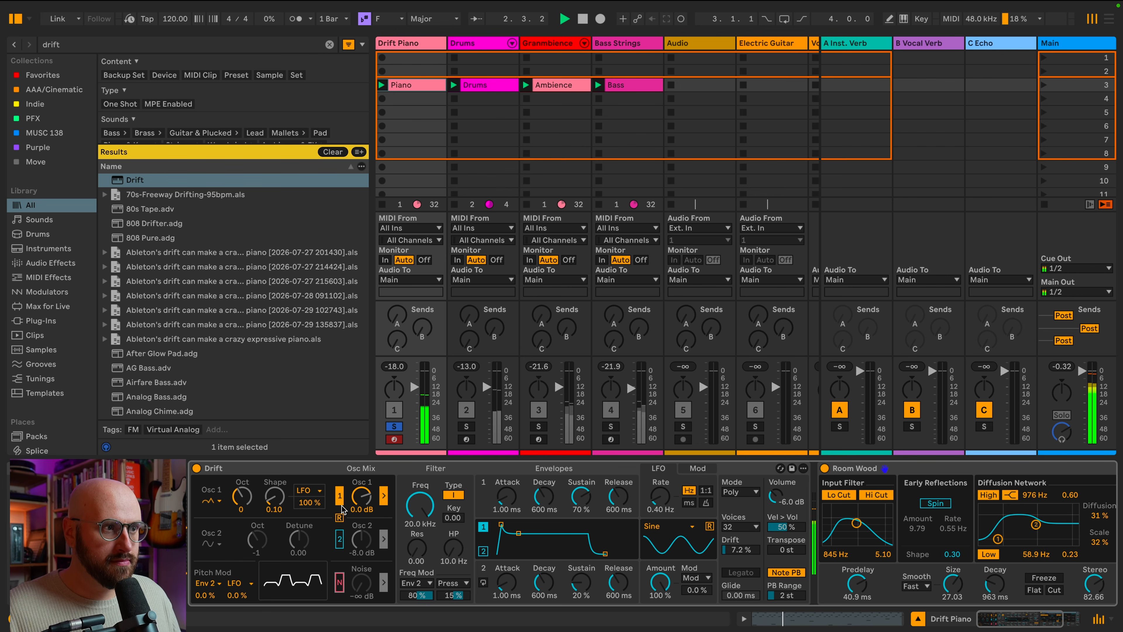
Stop playback, turn on oscillator 2 in Drift and give it a triangle waveform.
{"action": "key", "text": "space"}
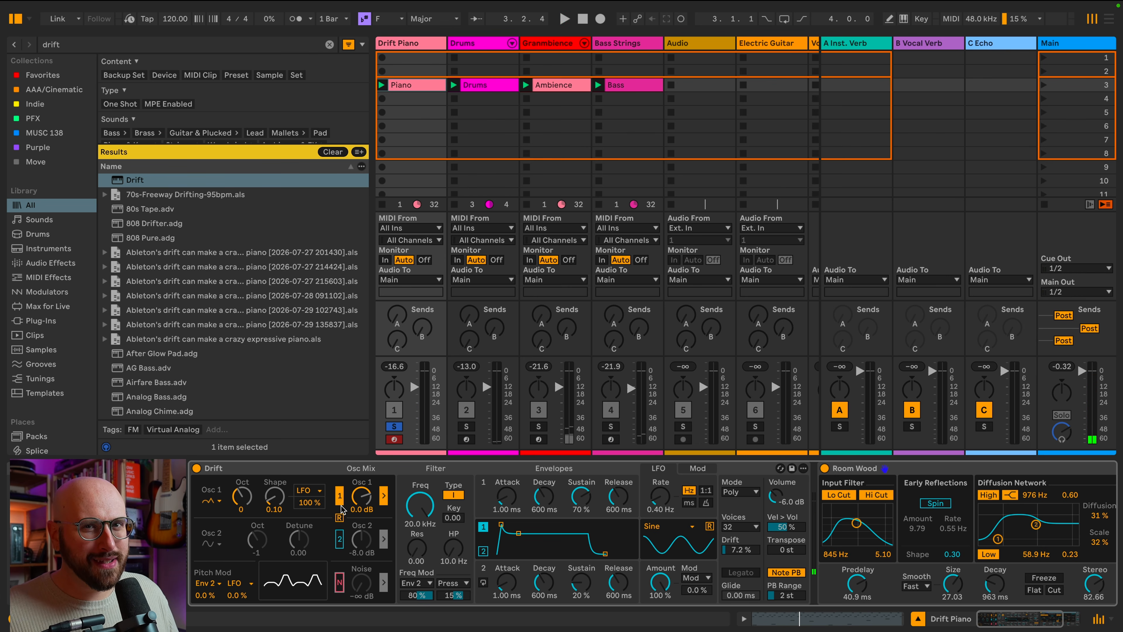
{"action": "left_click", "coordinate": [339, 541]}
{"action": "left_click", "coordinate": [219, 543]}
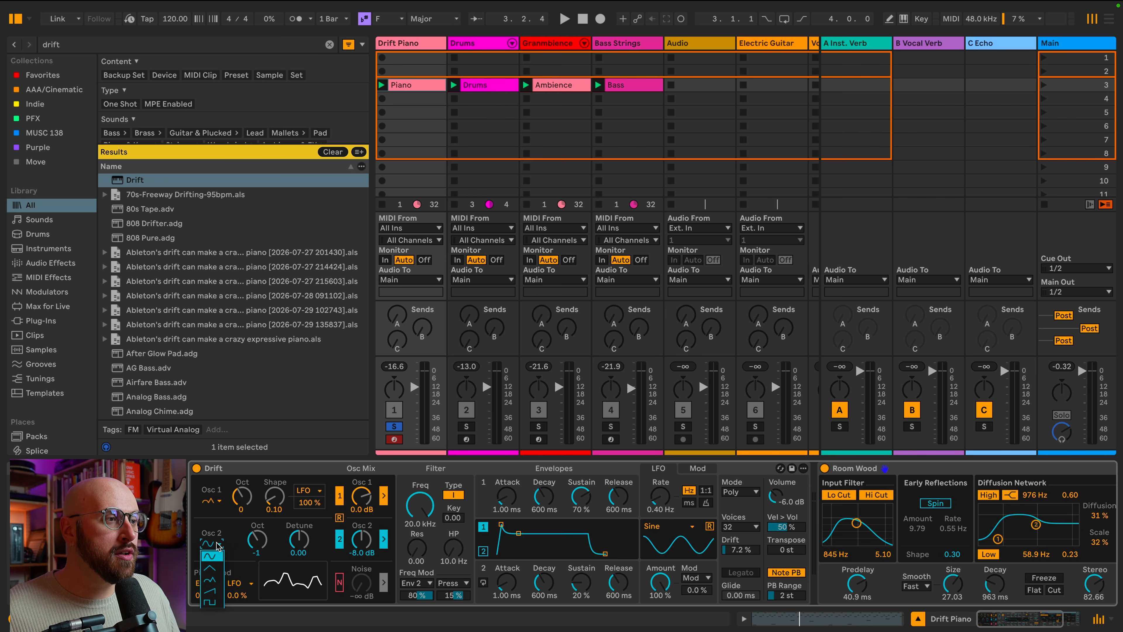
{"action": "left_click", "coordinate": [214, 556]}
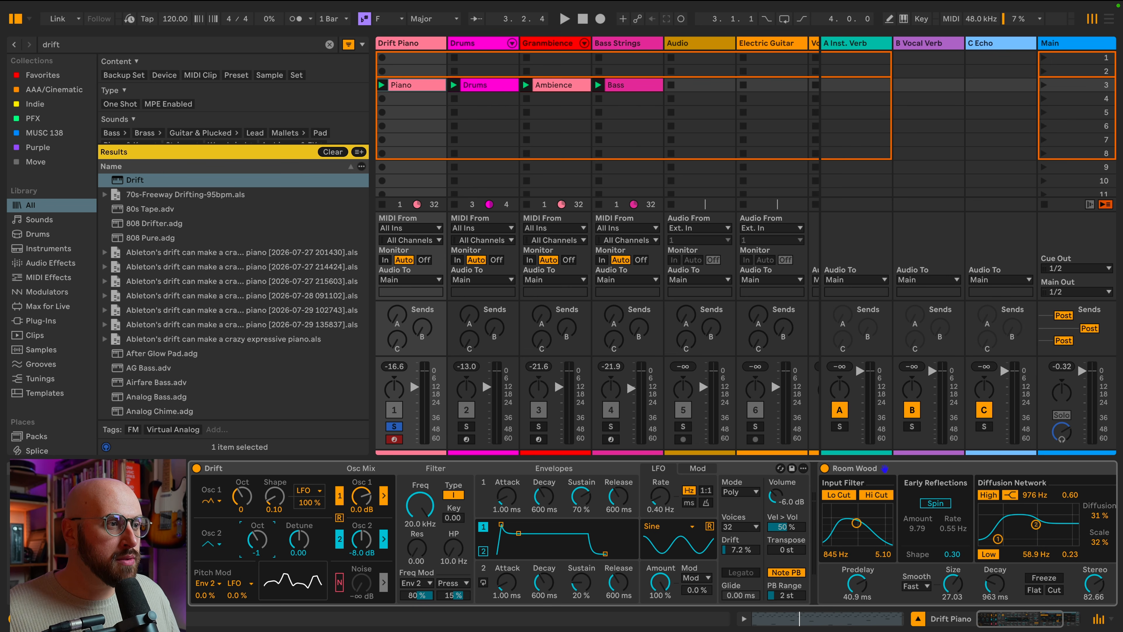
Set oscillator 2's octave to 0, detune to 0.14 and level to 0 dB, and audition the sound.
{"action": "left_click_drag", "start_coordinate": [256, 540], "coordinate": [257, 534]}
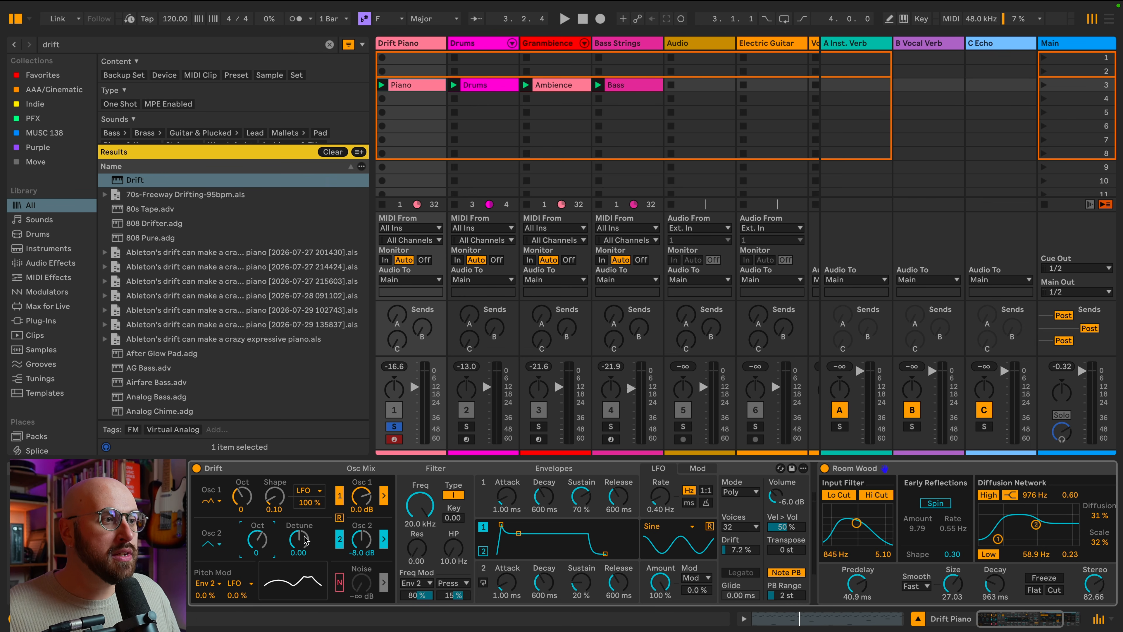
{"action": "scroll", "coordinate": [305, 540], "scroll_direction": "up", "scroll_amount": 5}
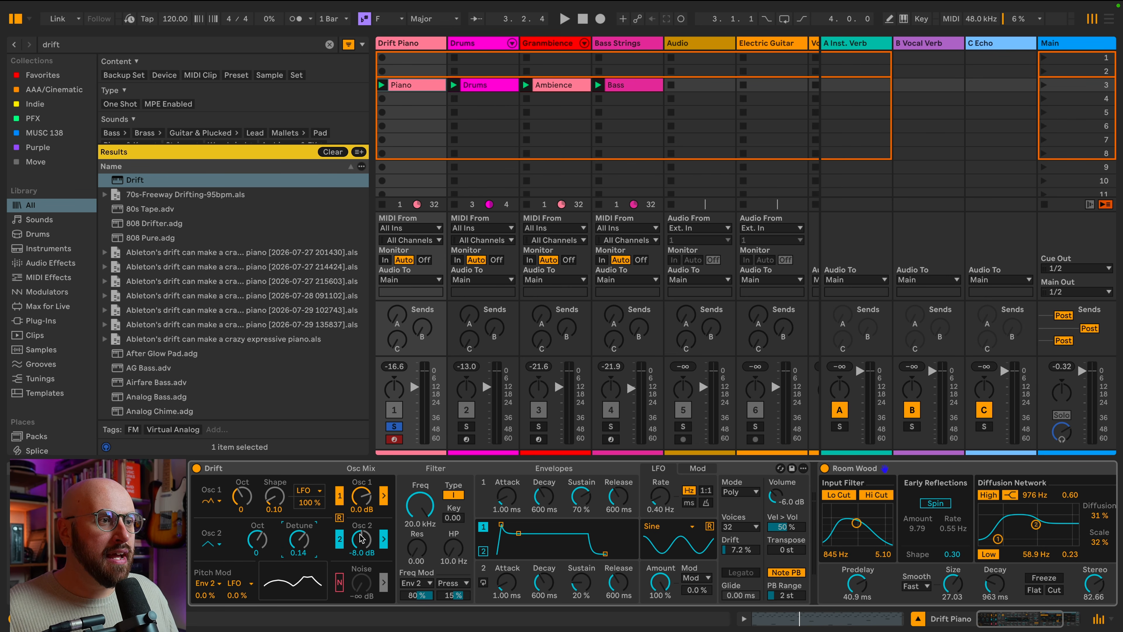
{"action": "type", "text": "0"}
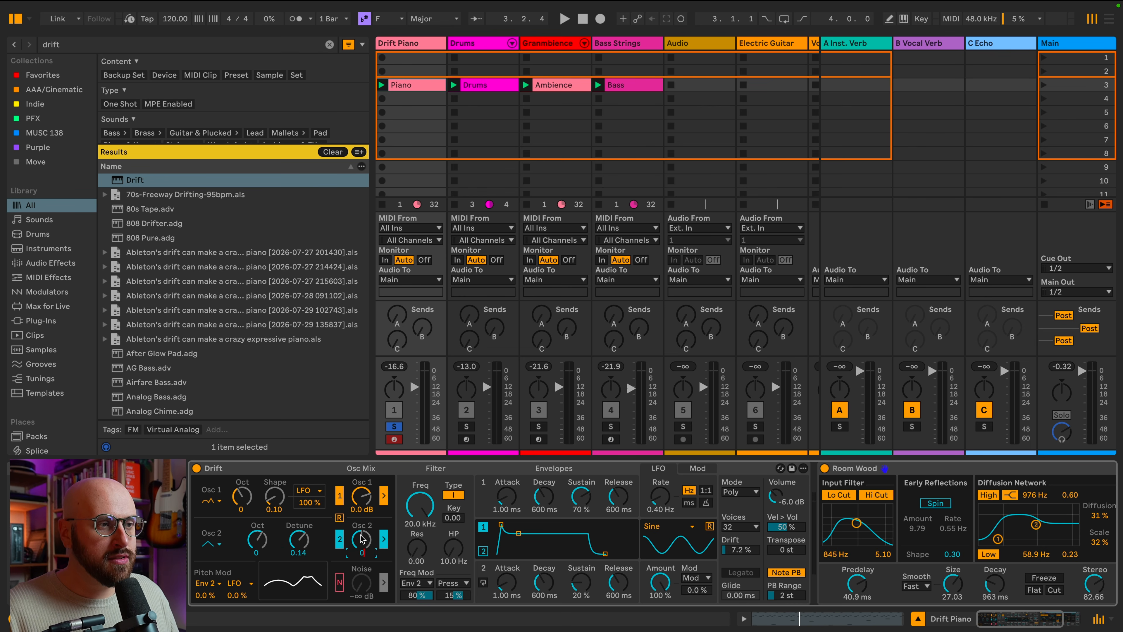
{"action": "key", "text": "Return"}
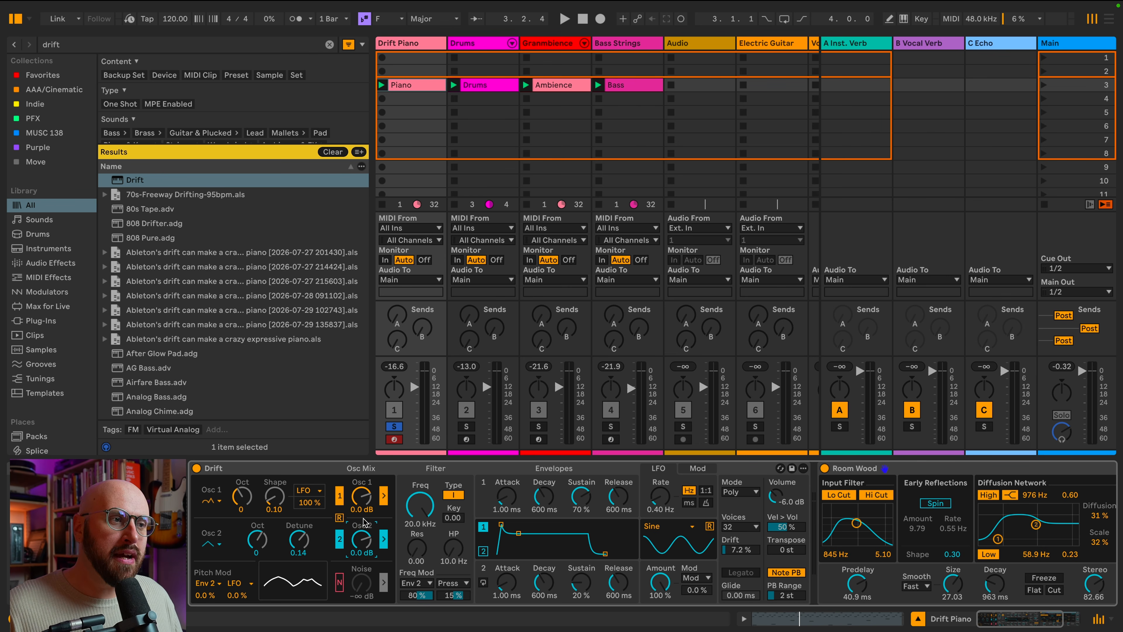
{"action": "key", "text": "space"}
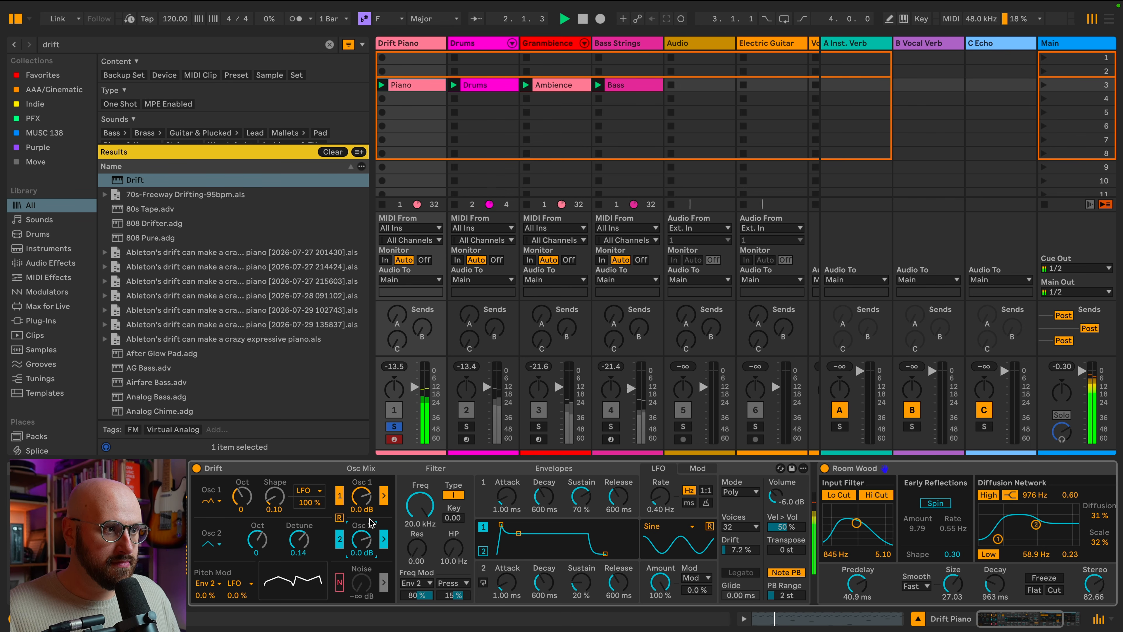
{"action": "key", "text": "space"}
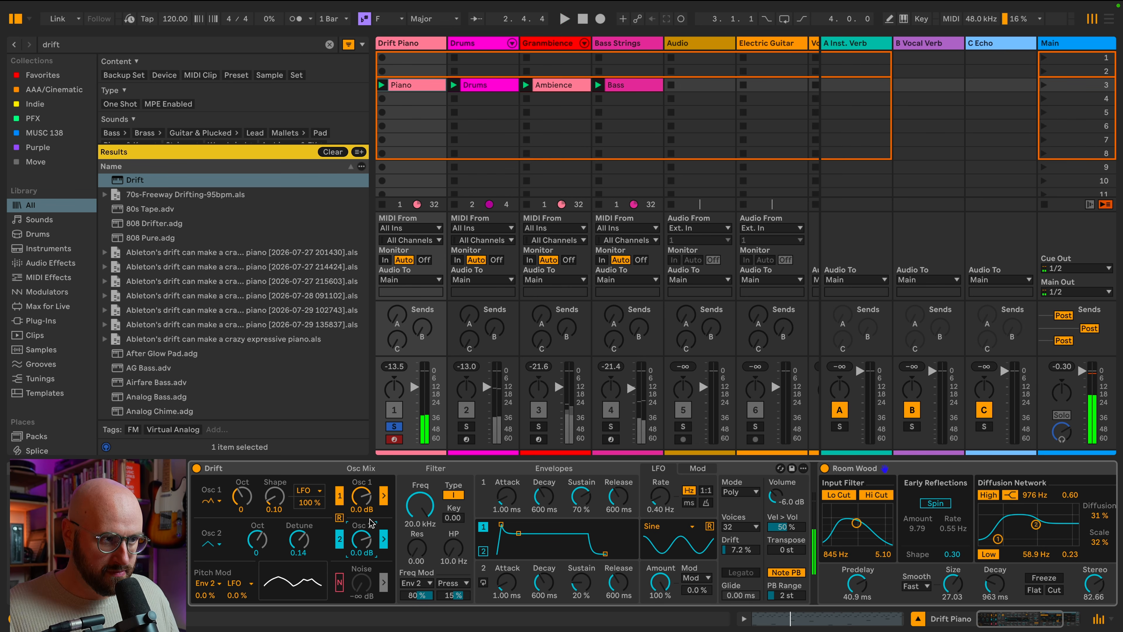
Turn on the noise source, set its level to -40 dB and play the clips to check it.
{"action": "left_click", "coordinate": [339, 584]}
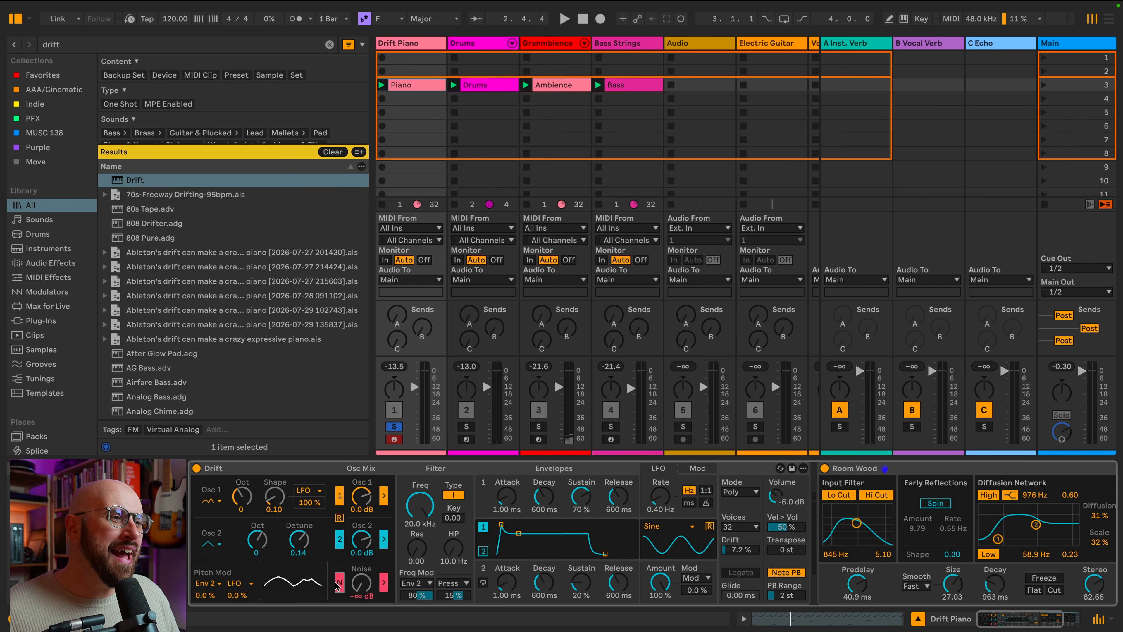
{"action": "left_click", "coordinate": [362, 583]}
{"action": "type", "text": "-"}
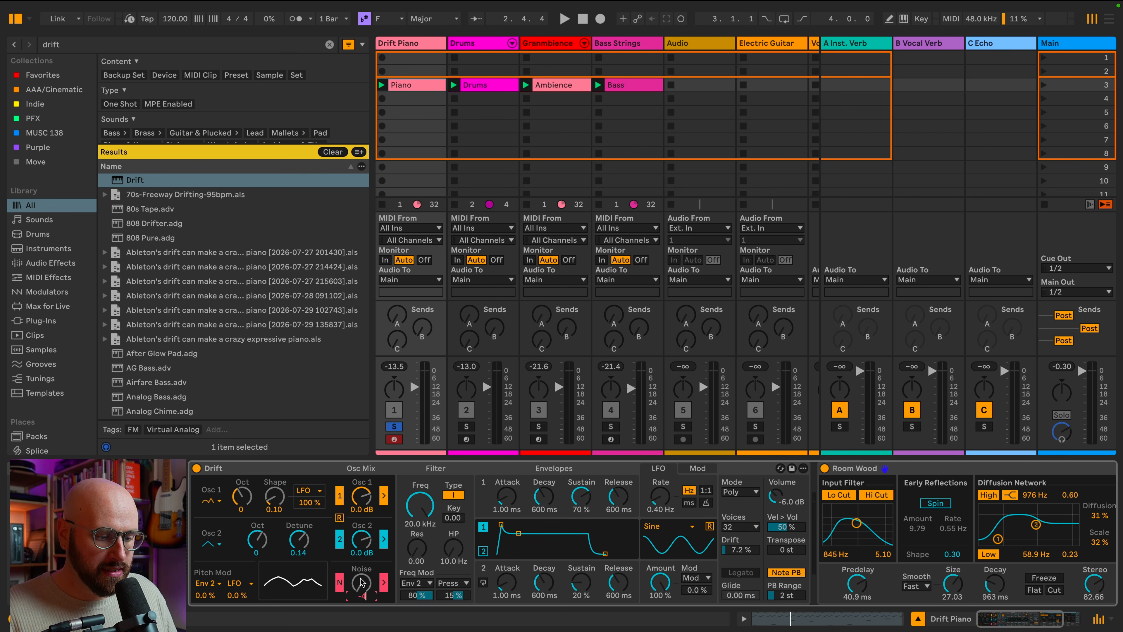
{"action": "type", "text": "40"}
{"action": "key", "text": "Return"}
{"action": "key", "text": "space"}
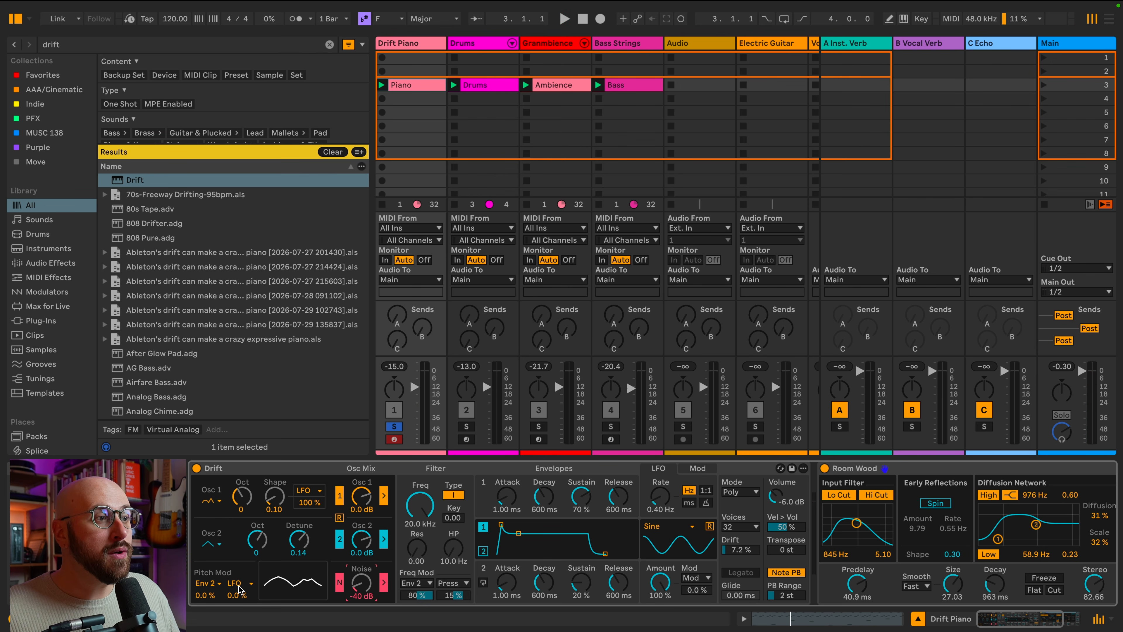
Set the LFO pitch modulation amount to 5% and play back the piano sound.
{"action": "left_click", "coordinate": [238, 595]}
{"action": "type", "text": "5"}
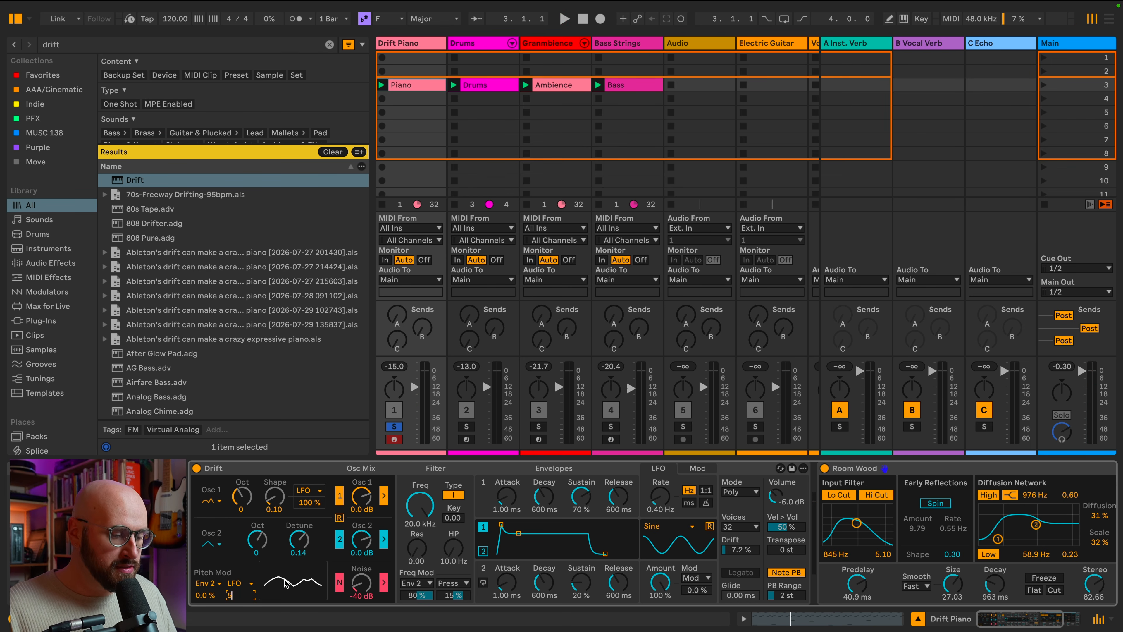
{"action": "key", "text": "Return"}
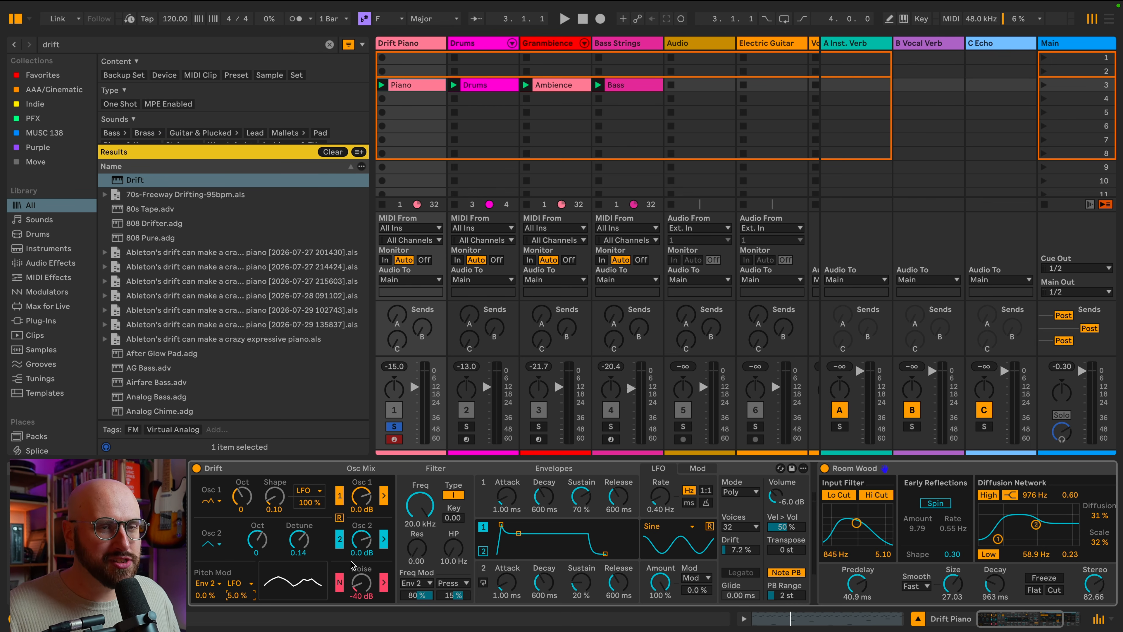
{"action": "key", "text": "space"}
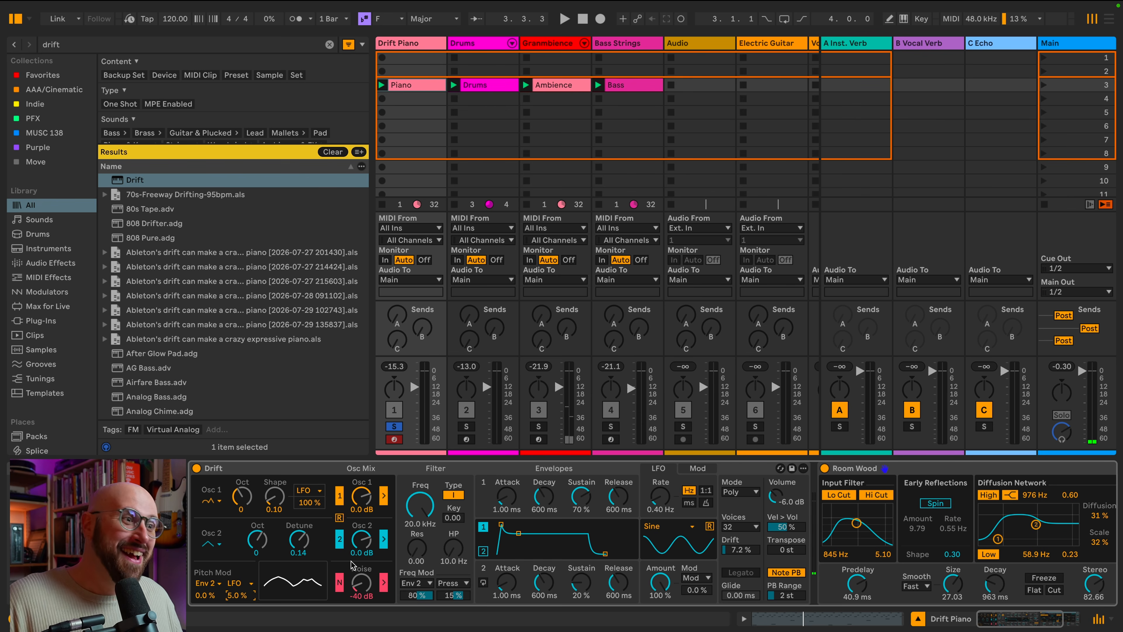
Switch the filter to type II and set its cutoff frequency to 1 kHz.
{"action": "left_click", "coordinate": [451, 495]}
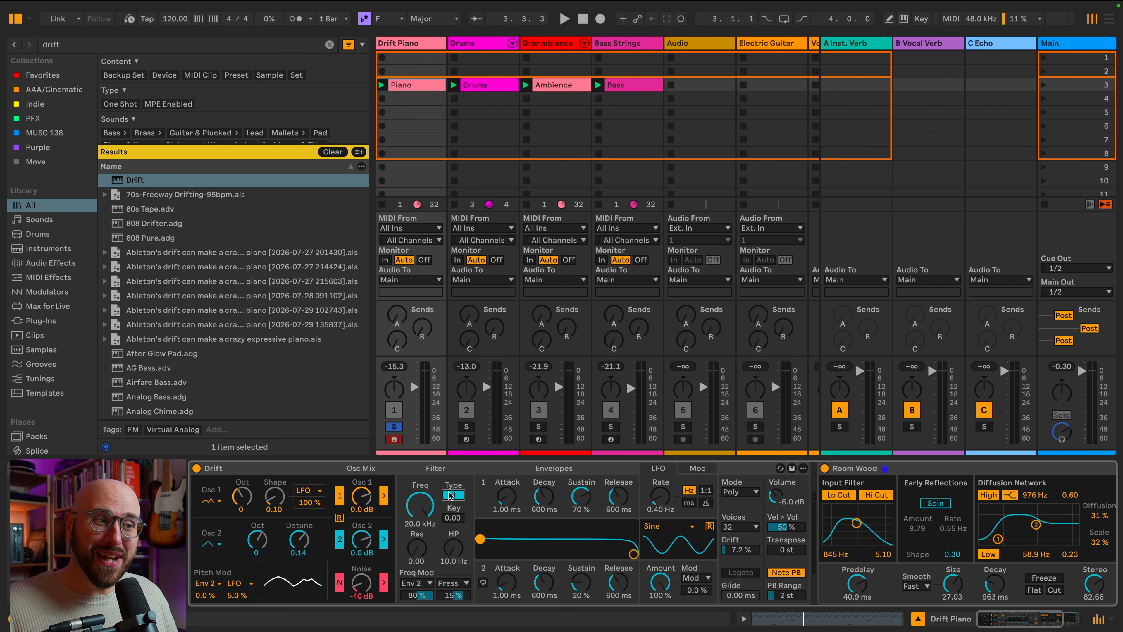
{"action": "left_click", "coordinate": [424, 504]}
{"action": "type", "text": "1000"}
{"action": "key", "text": "Return"}
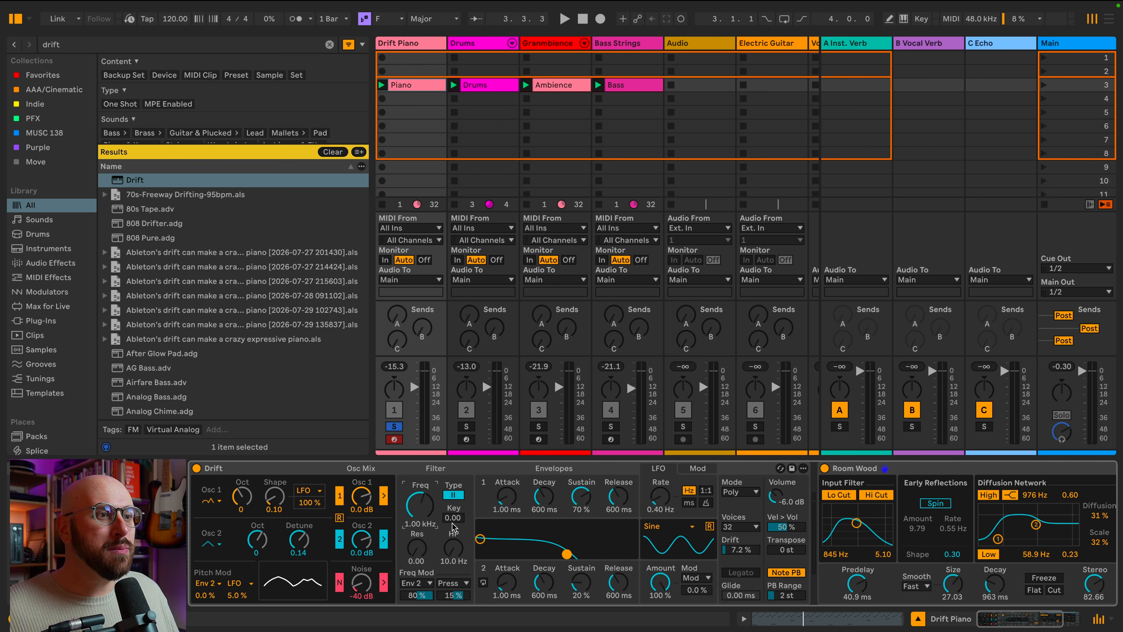
Set the filter's key tracking to 0.20 and its resonance to 0.30.
{"action": "type", "text": ".2"}
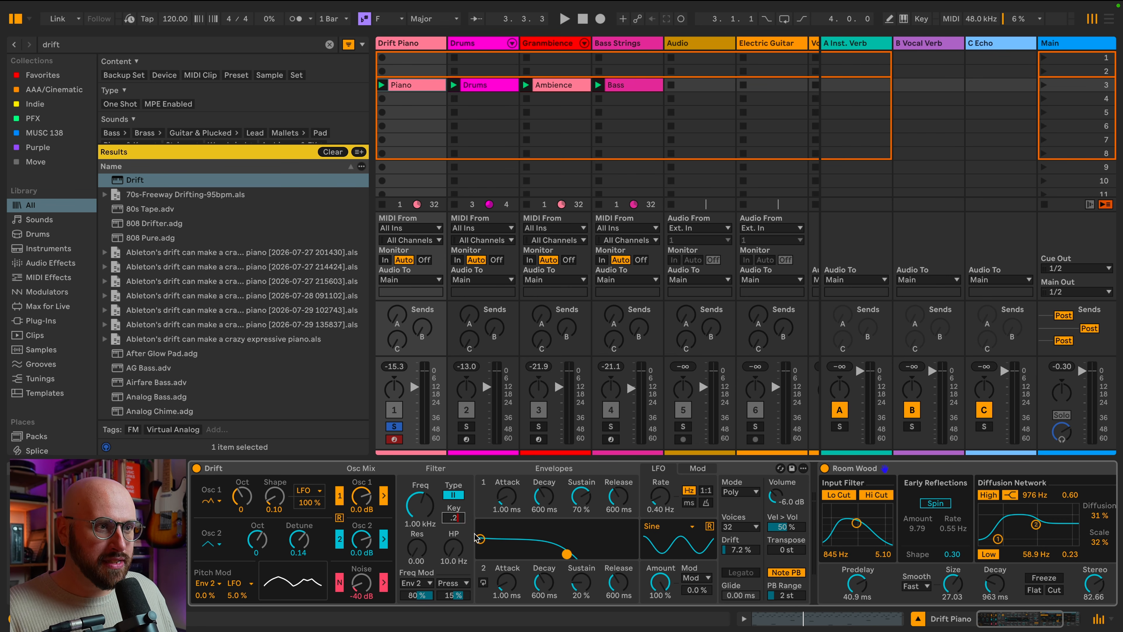
{"action": "key", "text": "Return"}
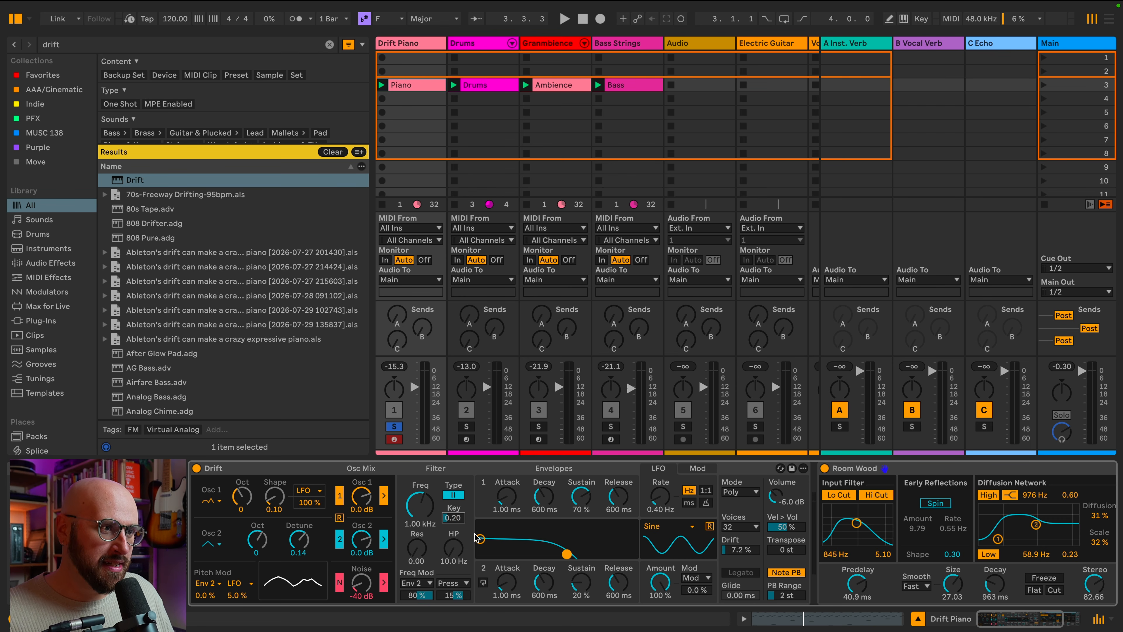
{"action": "left_click", "coordinate": [414, 547]}
{"action": "scroll", "coordinate": [414, 547], "scroll_direction": "up", "scroll_amount": 3}
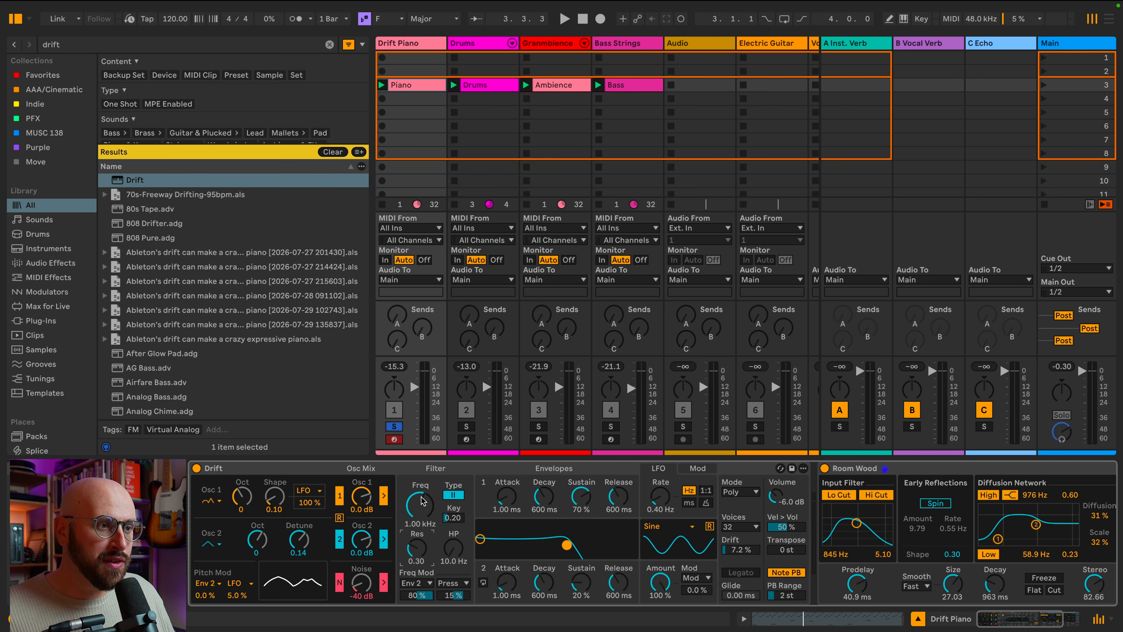
Set the filter frequency modulation to 5% from Env 2 and 8% from Key, and audition the sound.
{"action": "left_click", "coordinate": [418, 595]}
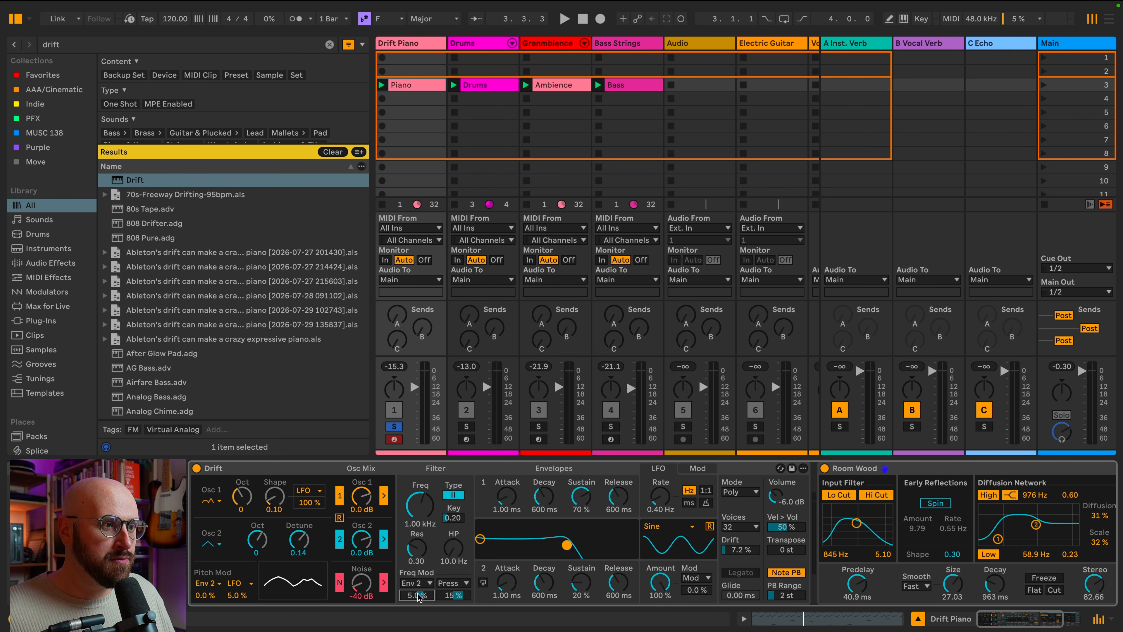
{"action": "left_click", "coordinate": [453, 583]}
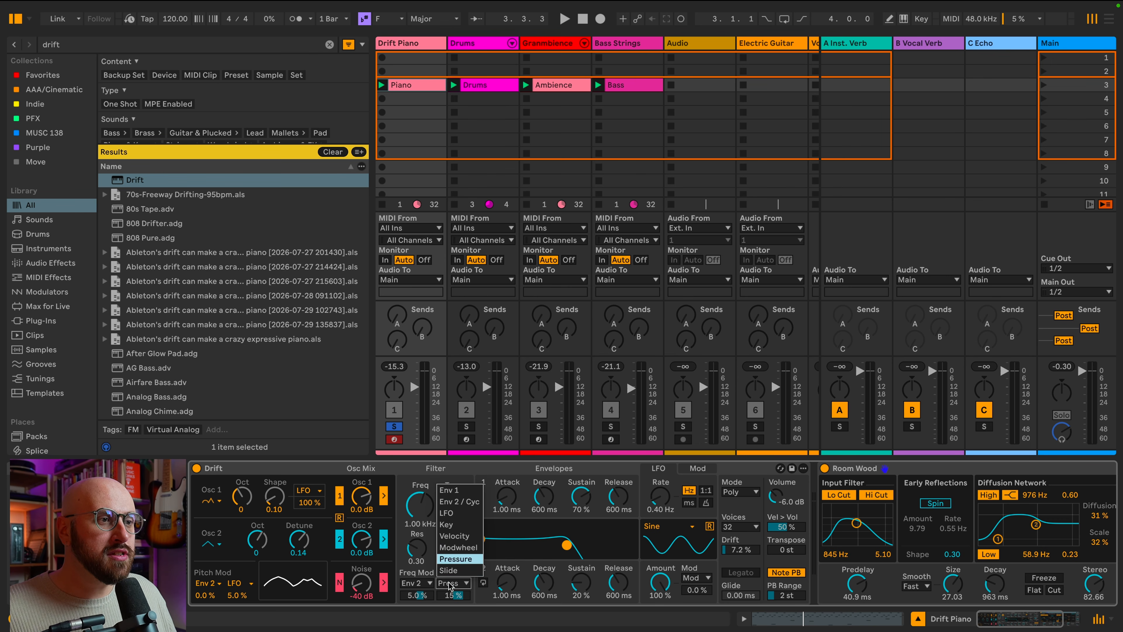
{"action": "left_click", "coordinate": [458, 525]}
{"action": "left_click", "coordinate": [460, 595]}
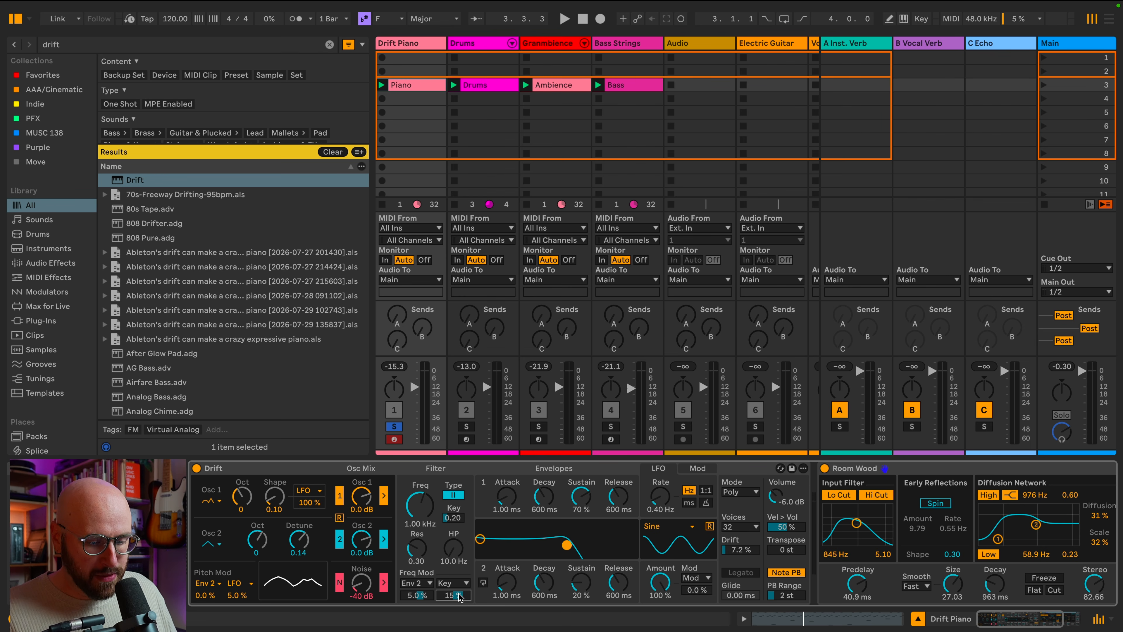
{"action": "type", "text": "8"}
{"action": "key", "text": "Return"}
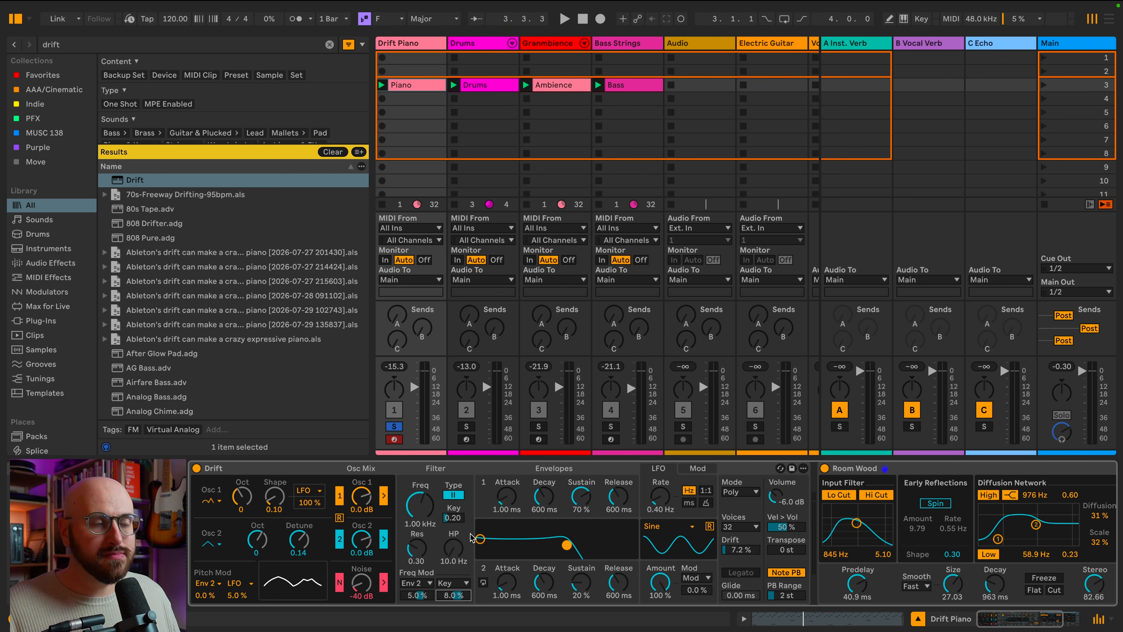
{"action": "key", "text": "space"}
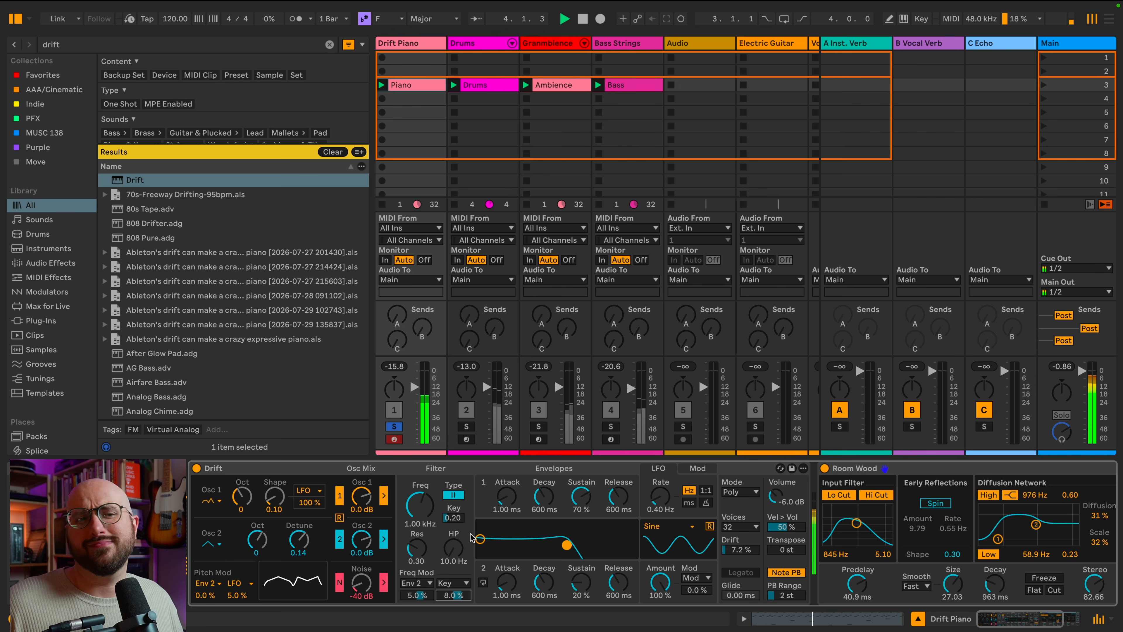
{"action": "key", "text": "space"}
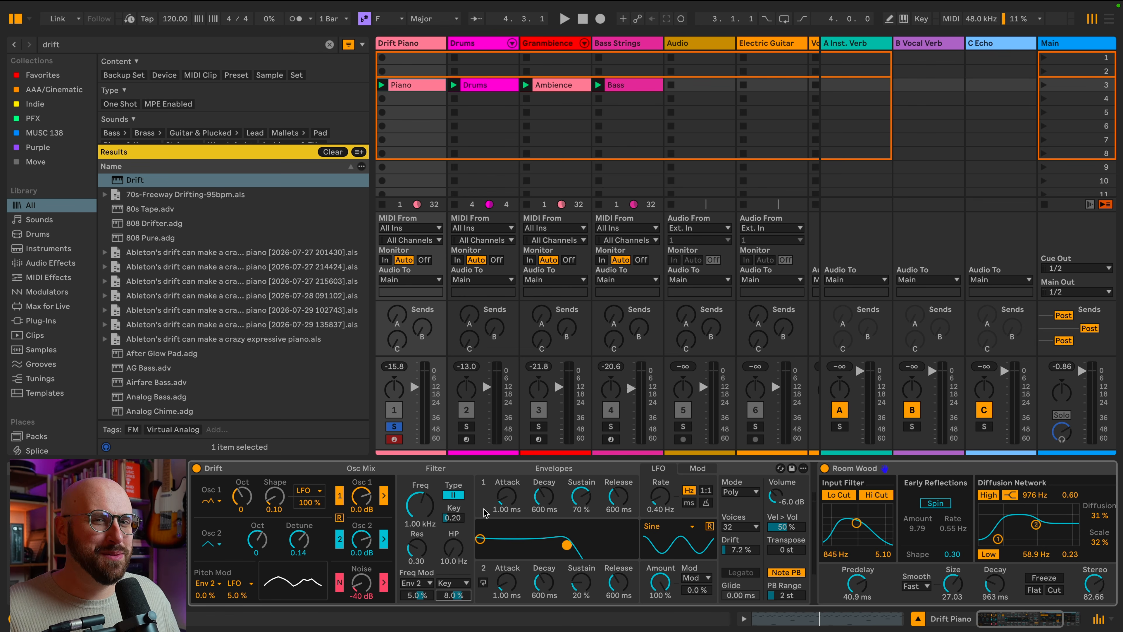
Set envelope 1's attack to 0.5 ms and its decay to 3.5 s.
{"action": "left_click", "coordinate": [506, 499]}
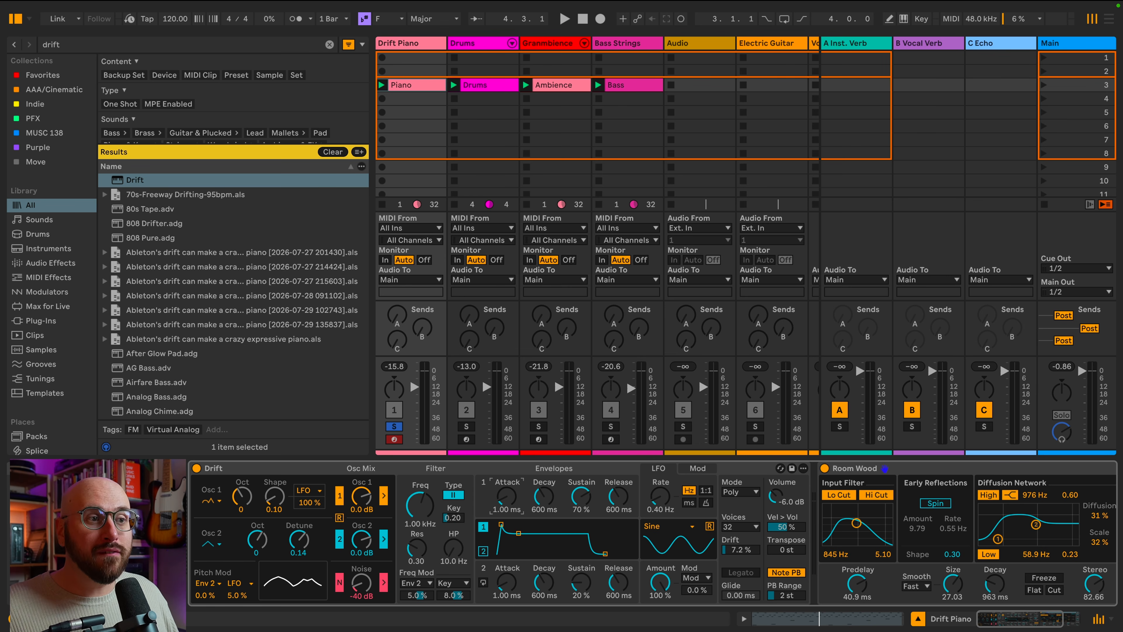
{"action": "type", "text": ".5"}
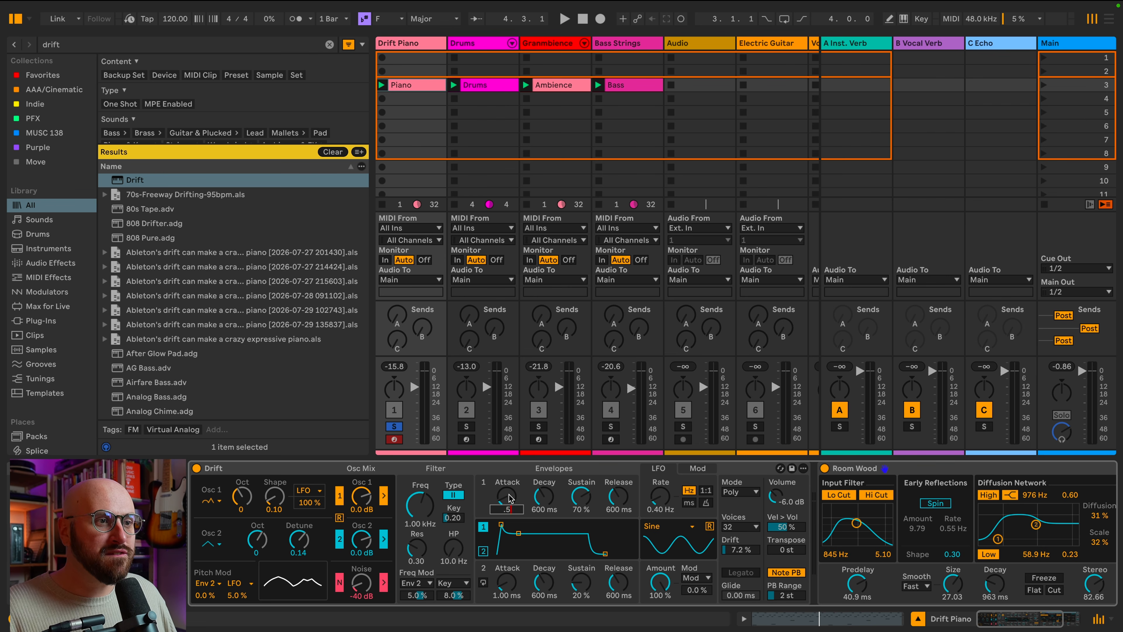
{"action": "key", "text": "Return"}
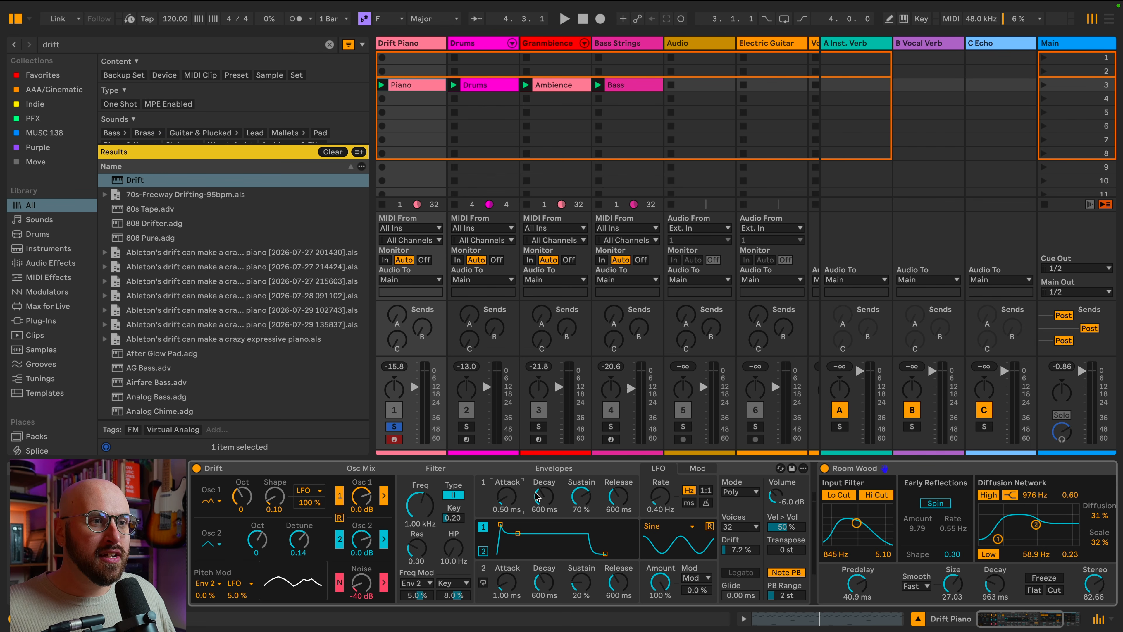
{"action": "type", "text": "3500"}
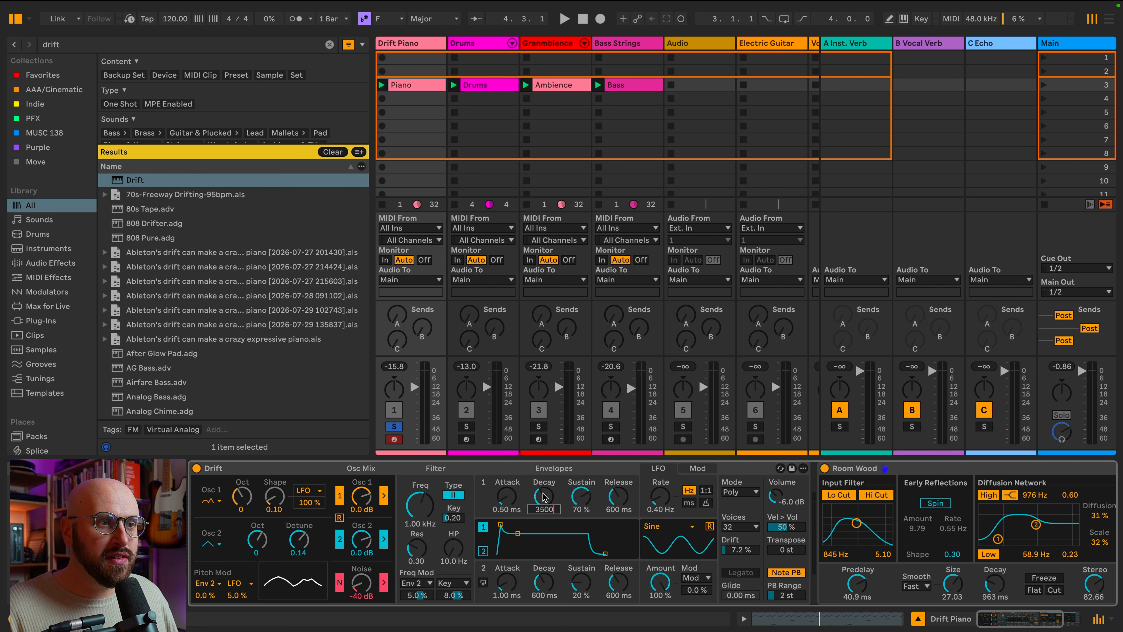
{"action": "key", "text": "Return"}
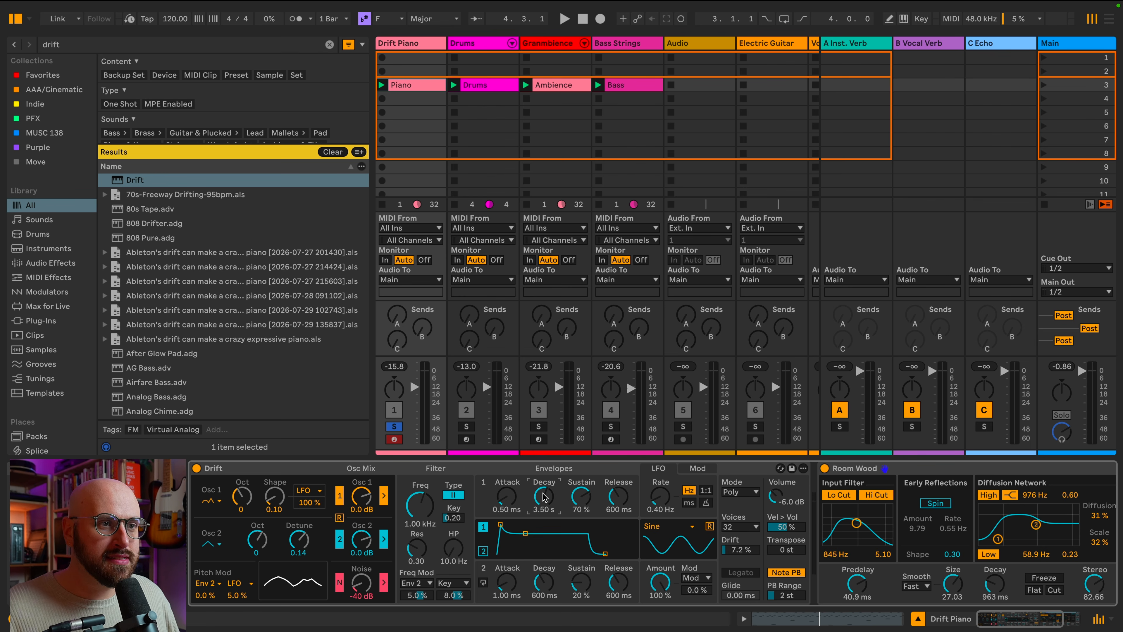
Set envelope 1's release to 3.5 s and lower its sustain to 0%.
{"action": "left_click", "coordinate": [611, 496]}
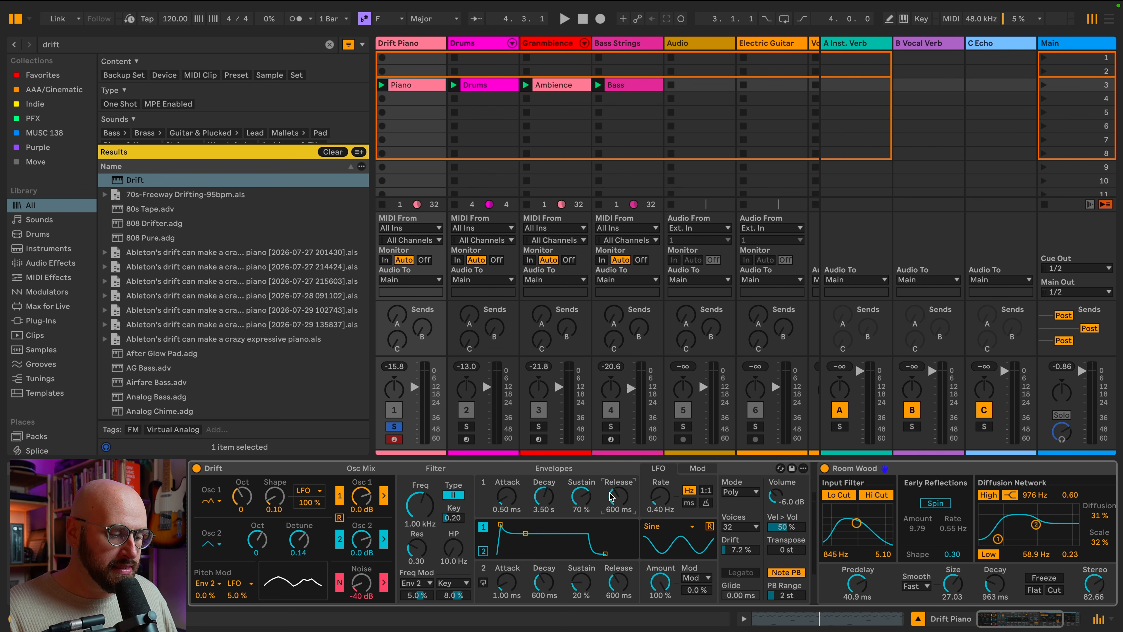
{"action": "type", "text": "3500"}
{"action": "key", "text": "Return"}
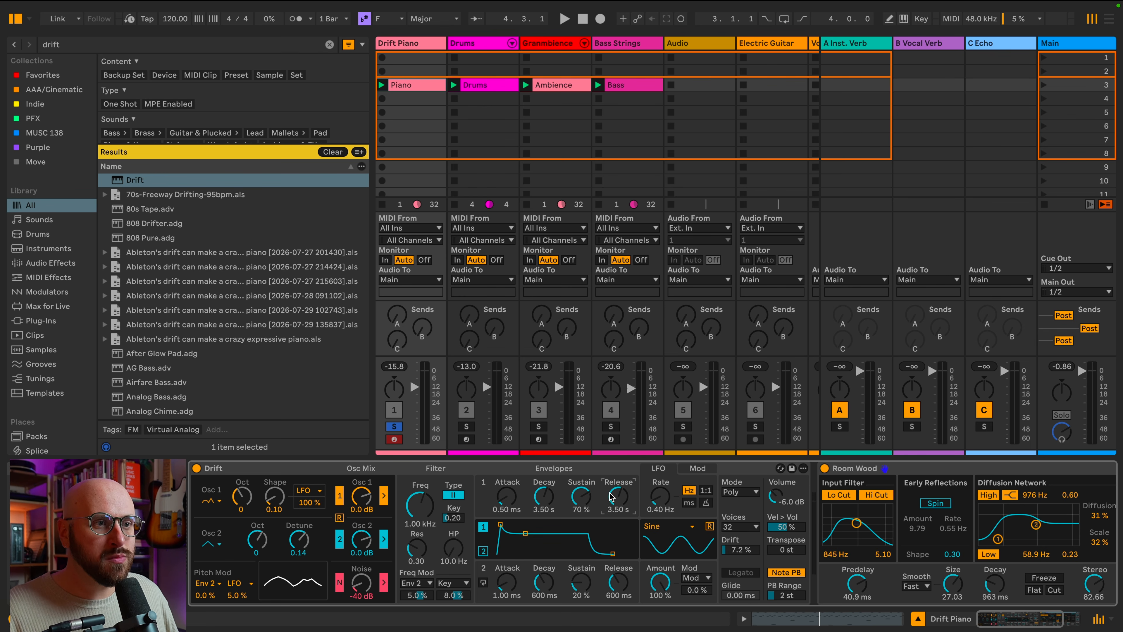
{"action": "left_click", "coordinate": [585, 498]}
{"action": "left_click_drag", "start_coordinate": [581, 496], "coordinate": [581, 536]}
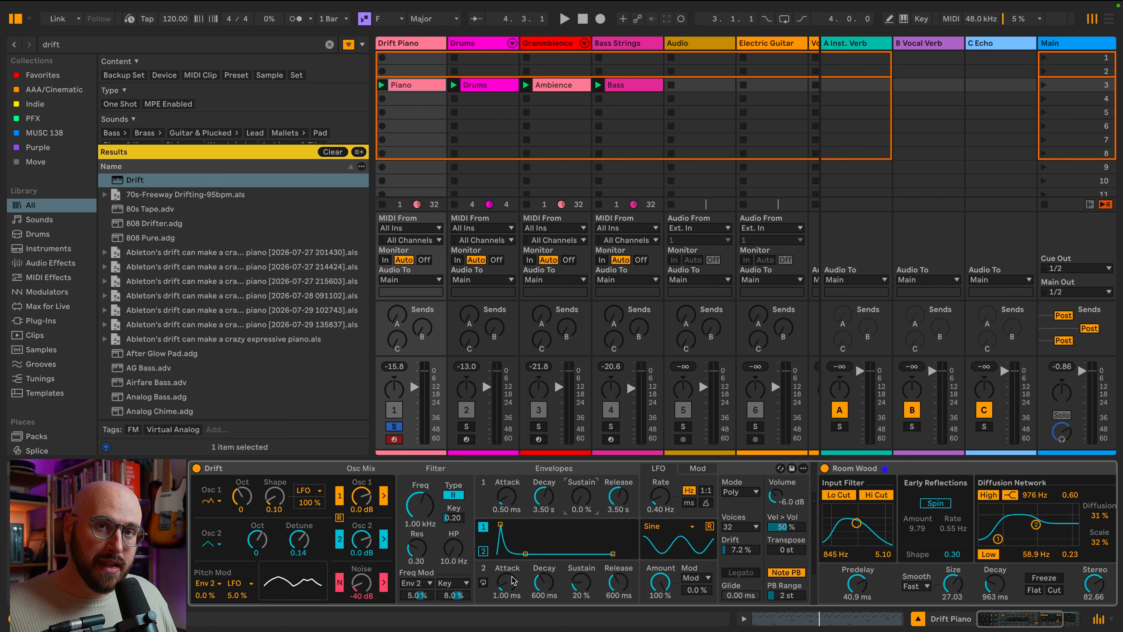
Set envelope 2 to 0 ms attack, 25 ms decay, 0% sustain and 10 ms release.
{"action": "left_click_drag", "start_coordinate": [512, 580], "coordinate": [610, 598]}
{"action": "left_click", "coordinate": [610, 582]}
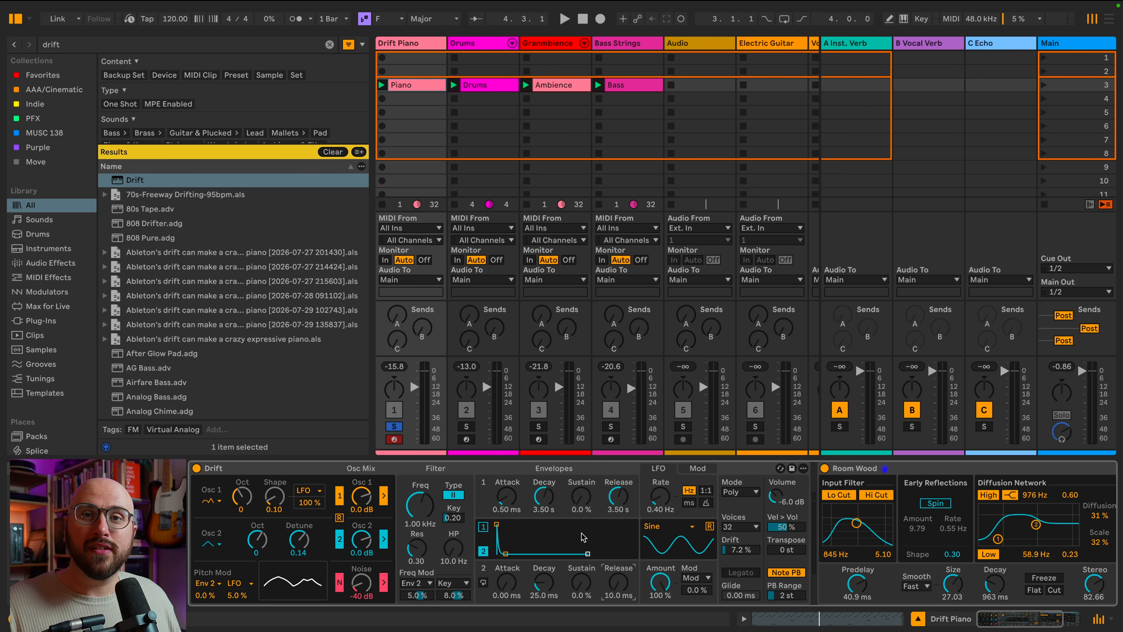
Audition the current sound, change the LFO waveform from Sine to Exponential Env, and play the clips again.
{"action": "key", "text": "space"}
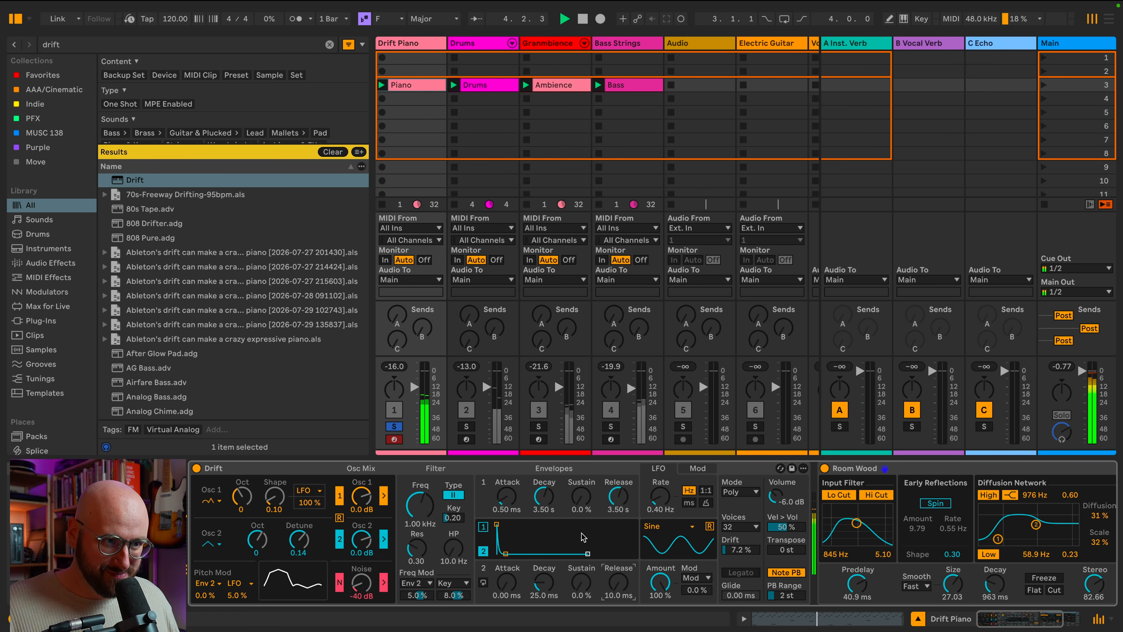
{"action": "key", "text": "space"}
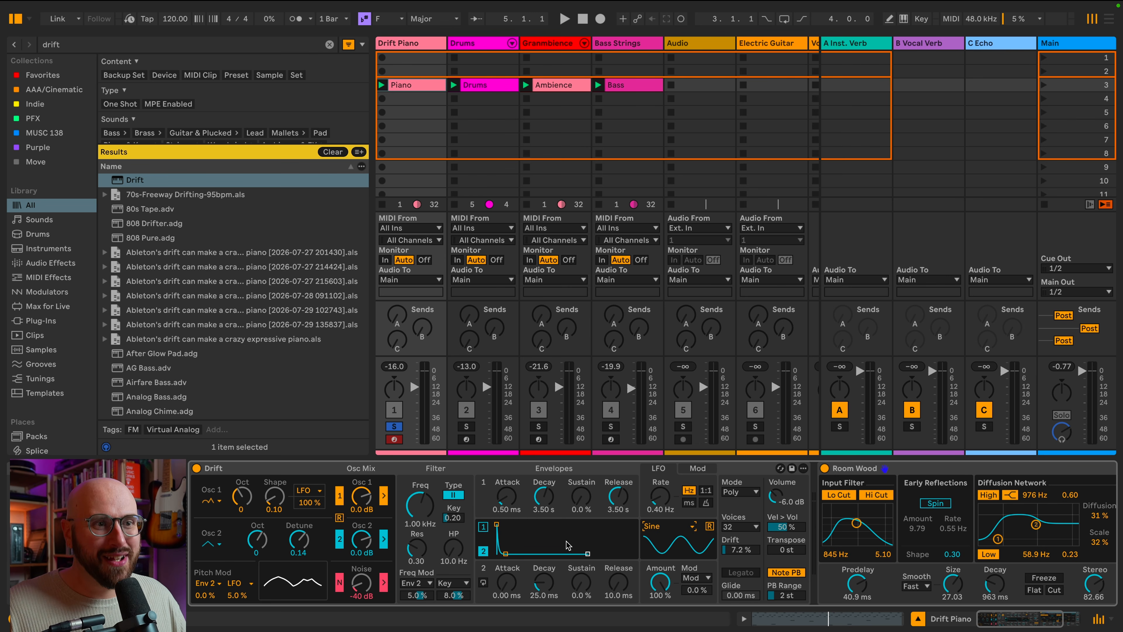
{"action": "left_click", "coordinate": [683, 531]}
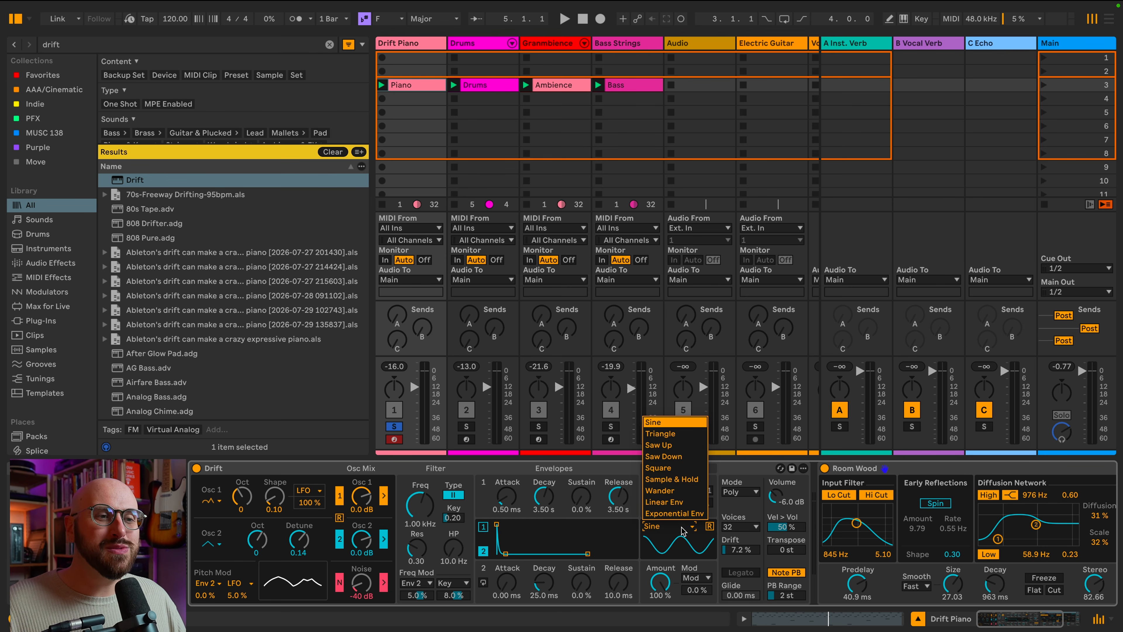
{"action": "left_click", "coordinate": [674, 513]}
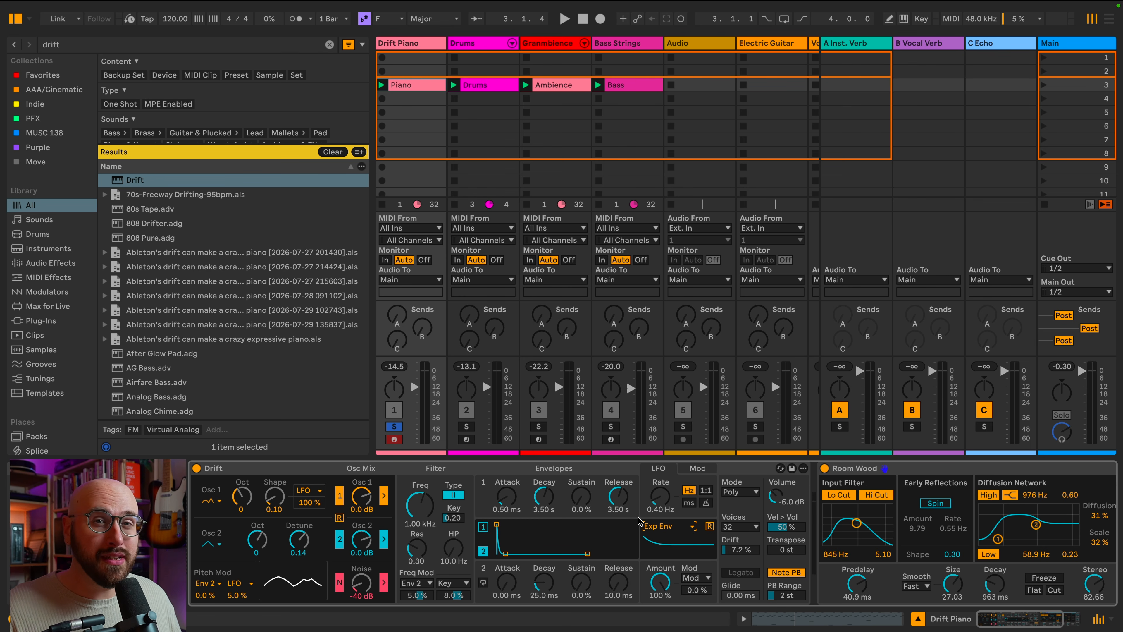
{"action": "key", "text": "space"}
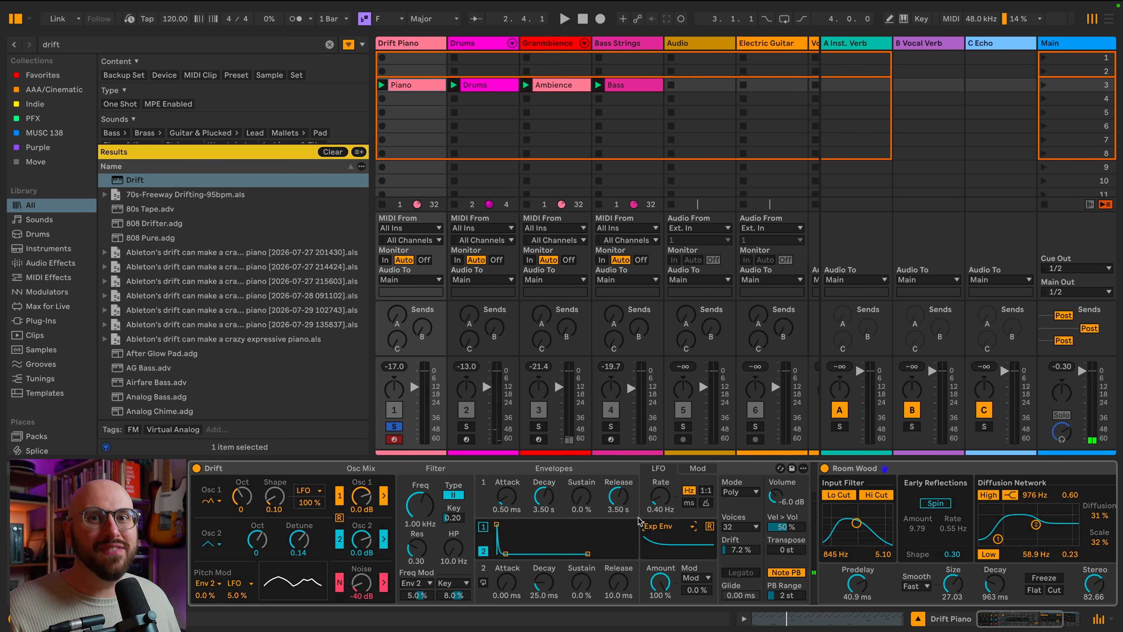
Modulate the LFO amount from Key at 100% and audition the sound.
{"action": "left_click", "coordinate": [698, 578]}
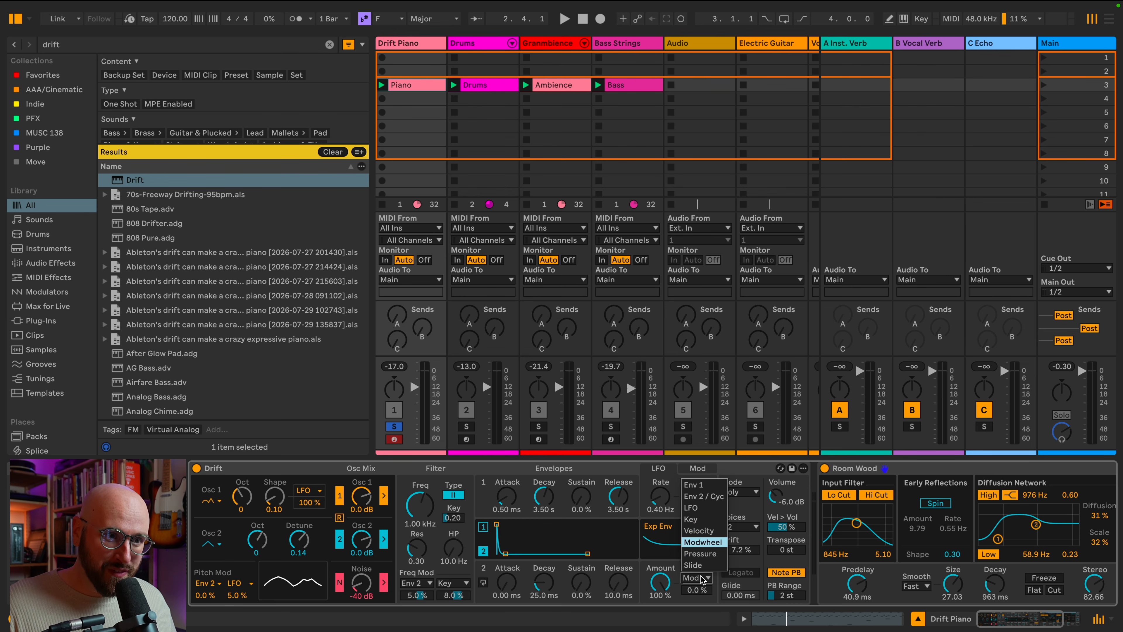
{"action": "left_click", "coordinate": [700, 520]}
{"action": "left_click_drag", "start_coordinate": [697, 589], "coordinate": [696, 557]}
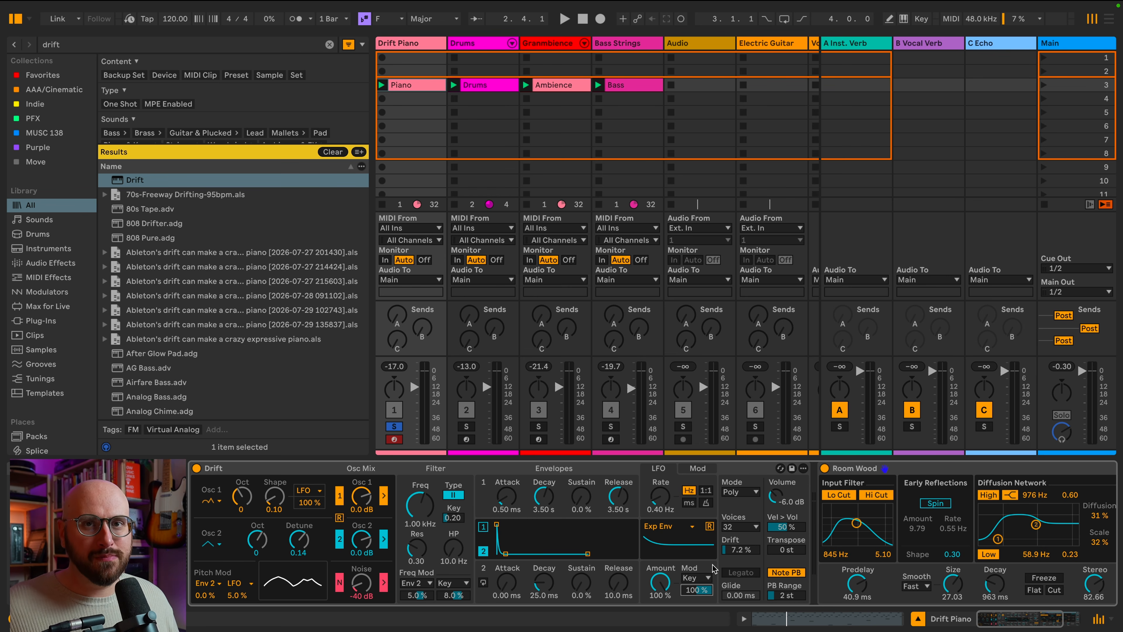
{"action": "key", "text": "space"}
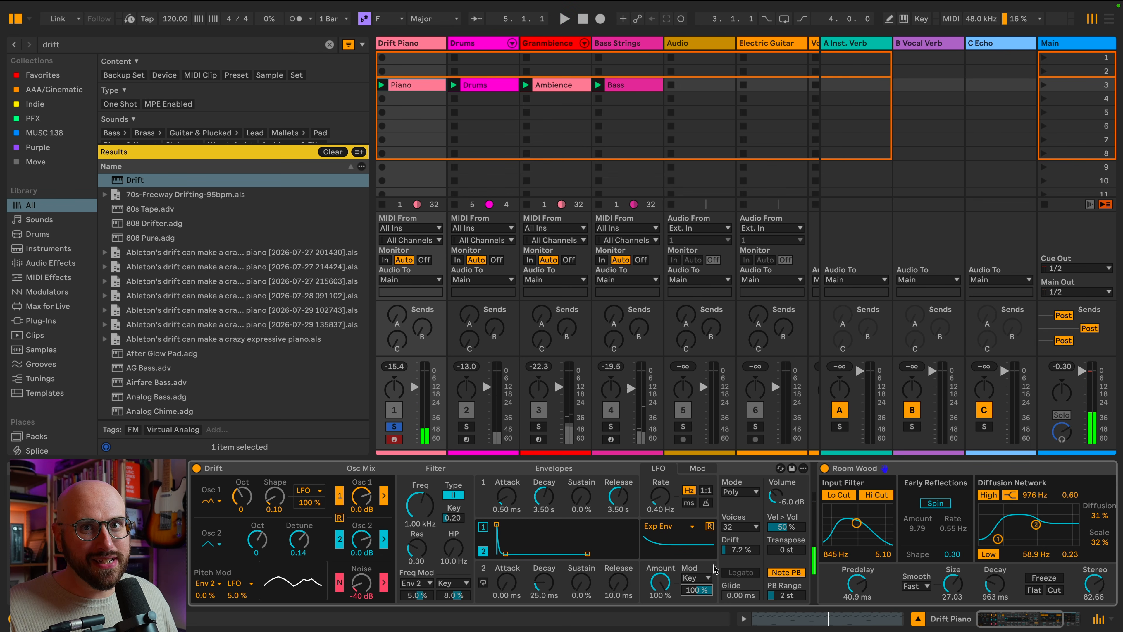
Set the first modulation slot to route Env 2 / Cyc to Osc 2 Detune at 100%, and audition it.
{"action": "left_click", "coordinate": [698, 470]}
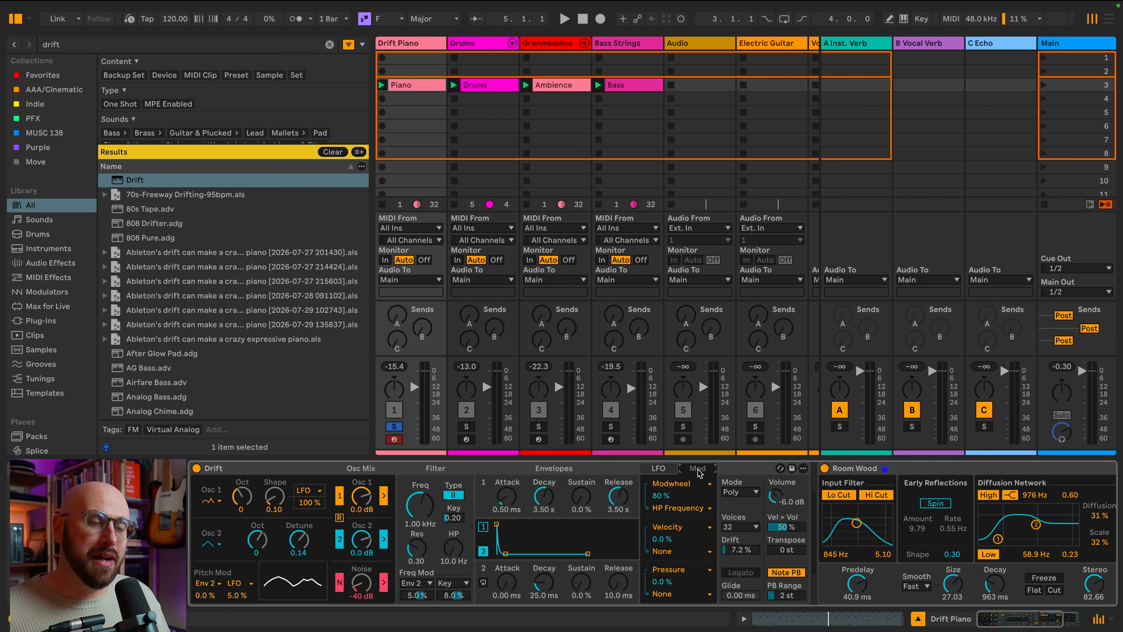
{"action": "left_click", "coordinate": [696, 484]}
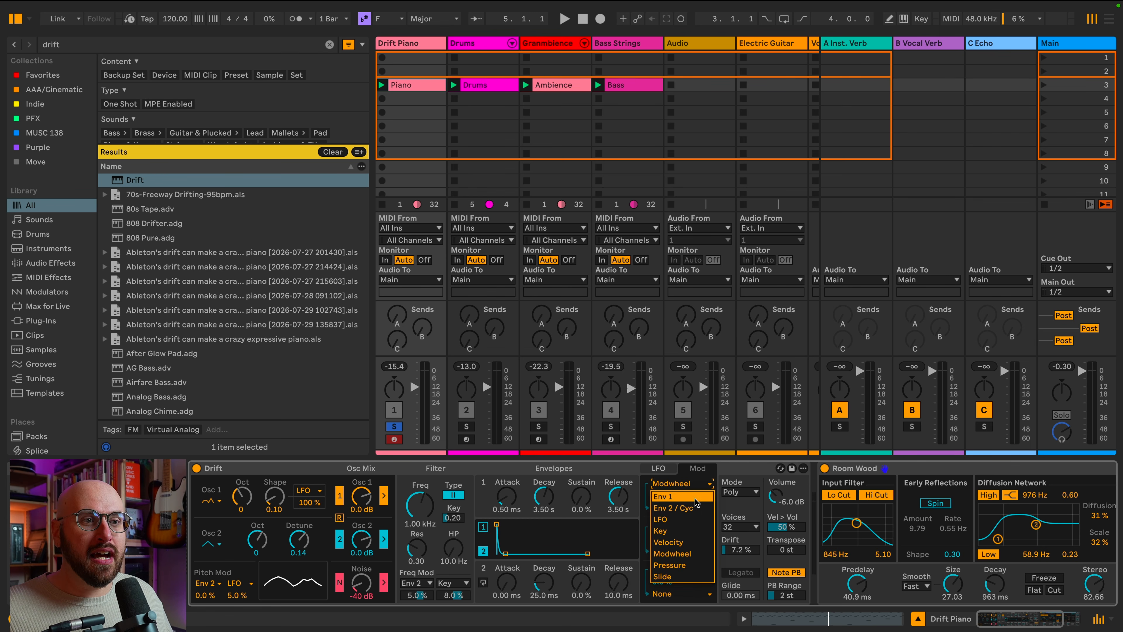
{"action": "left_click", "coordinate": [695, 509]}
{"action": "left_click_drag", "start_coordinate": [667, 491], "coordinate": [667, 487]}
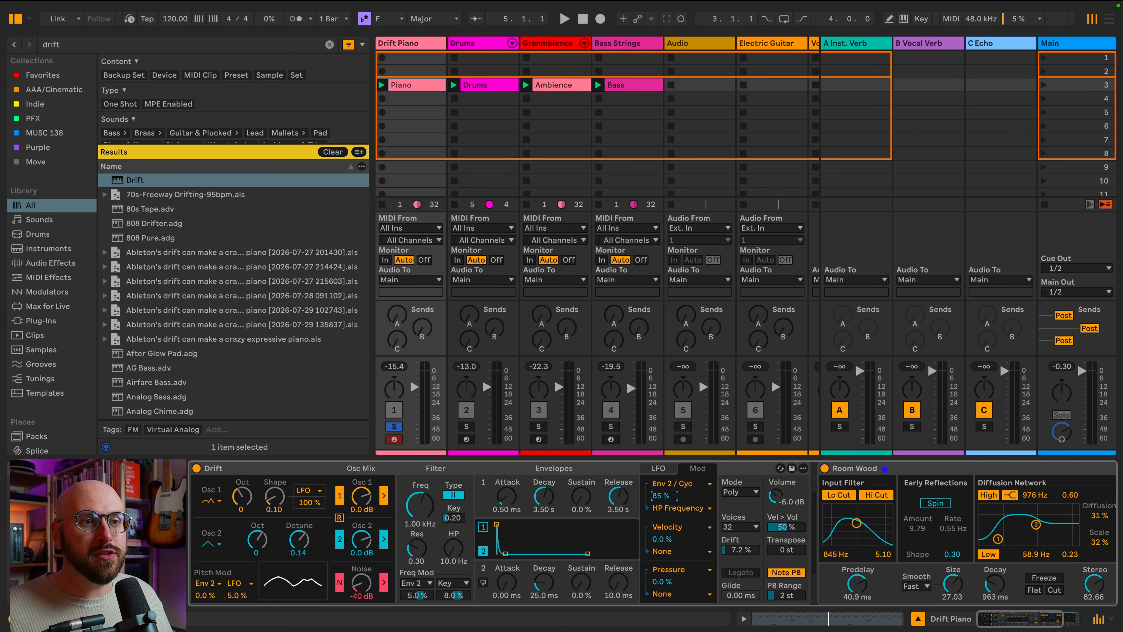
{"action": "left_click", "coordinate": [667, 508]}
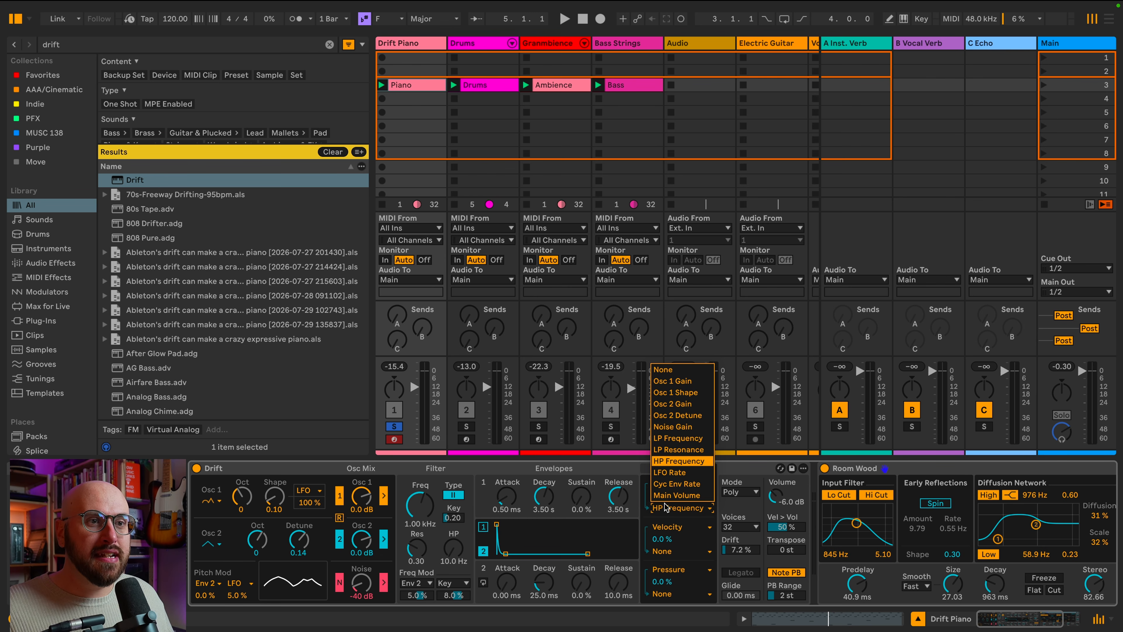
{"action": "left_click", "coordinate": [688, 418]}
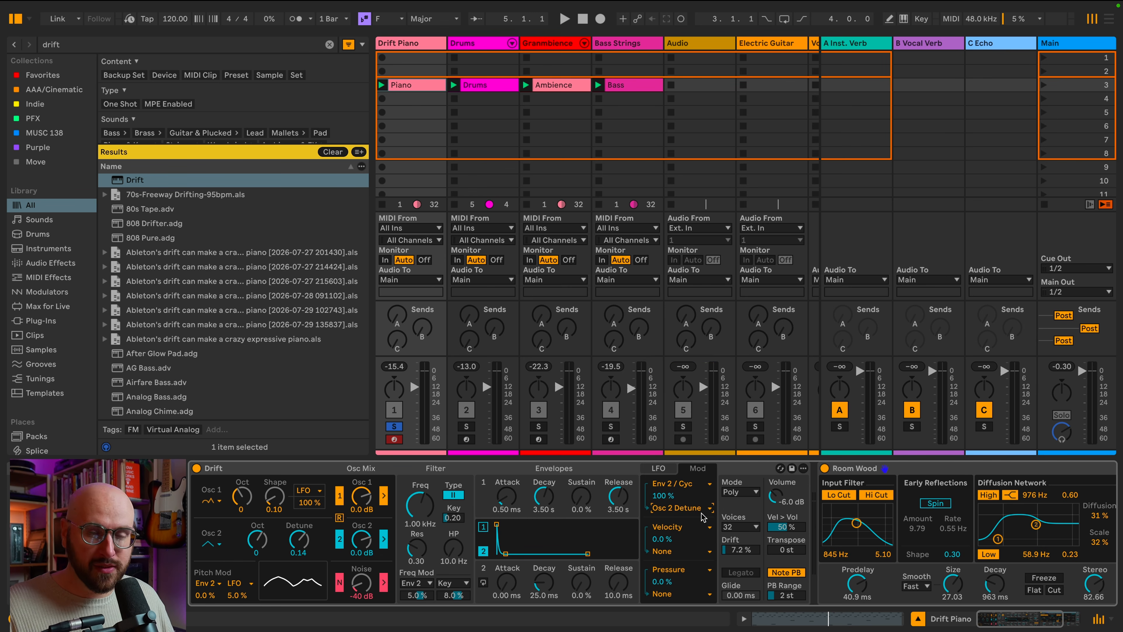
{"action": "key", "text": "space"}
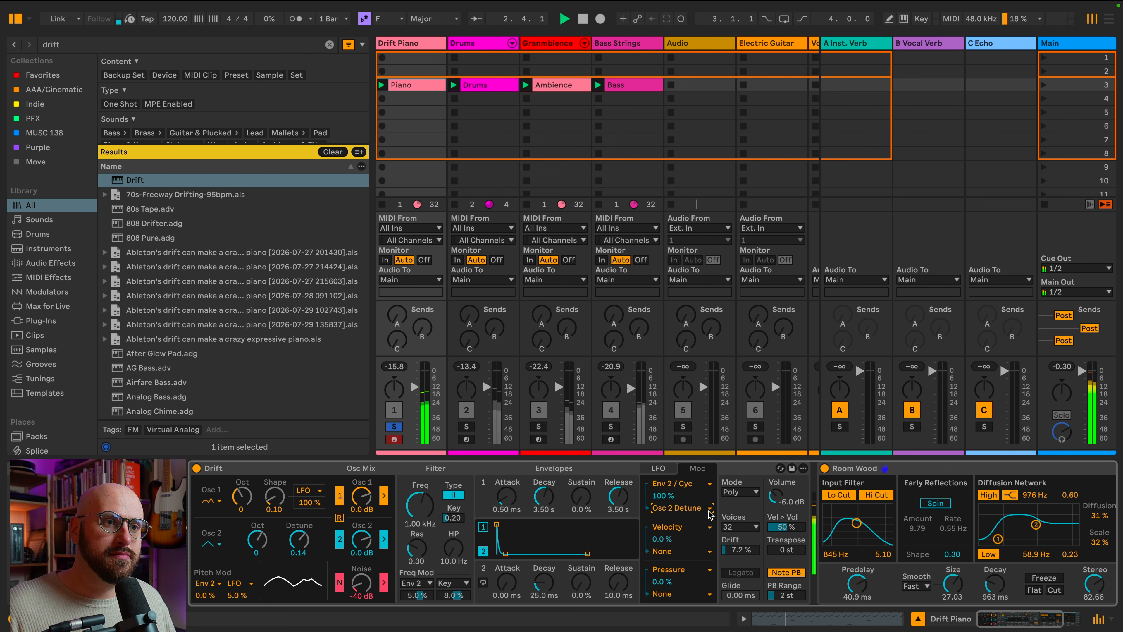
Set the second modulation slot to route Env 2 / Cyc to Noise Gain at 100%.
{"action": "left_click", "coordinate": [708, 526]}
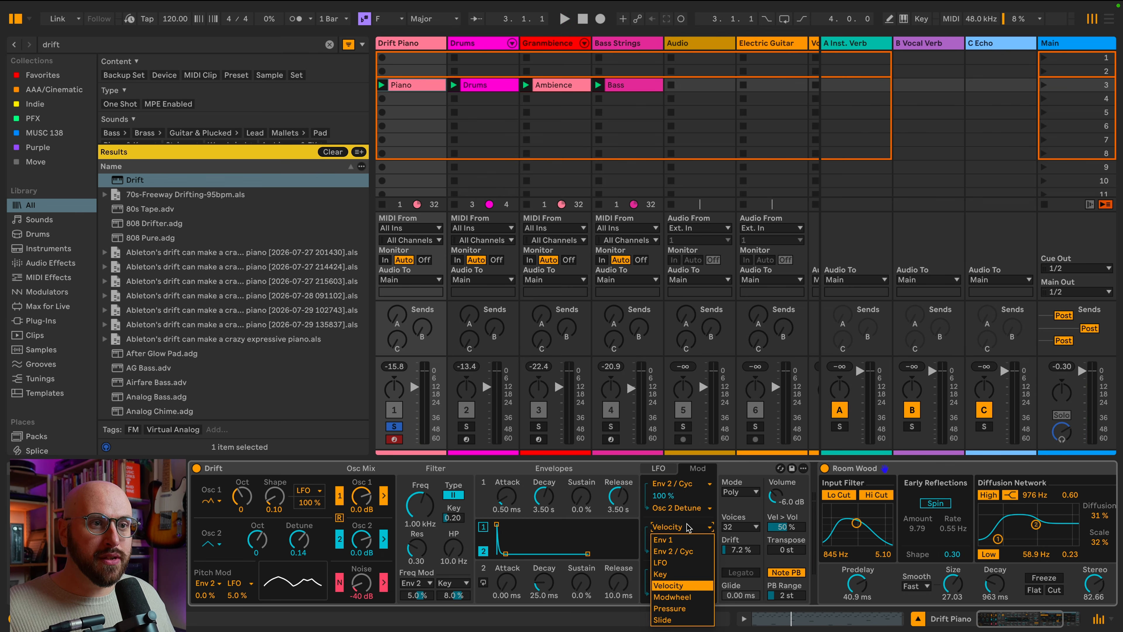
{"action": "left_click", "coordinate": [686, 552]}
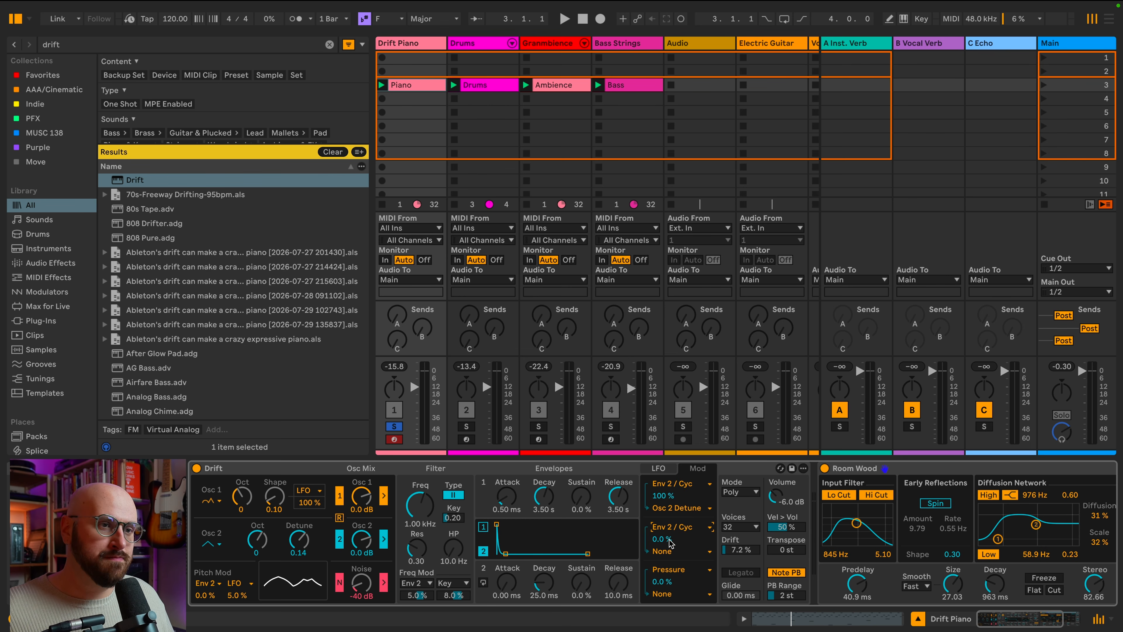
{"action": "left_click_drag", "start_coordinate": [670, 538], "coordinate": [670, 483]}
{"action": "left_click", "coordinate": [667, 551]}
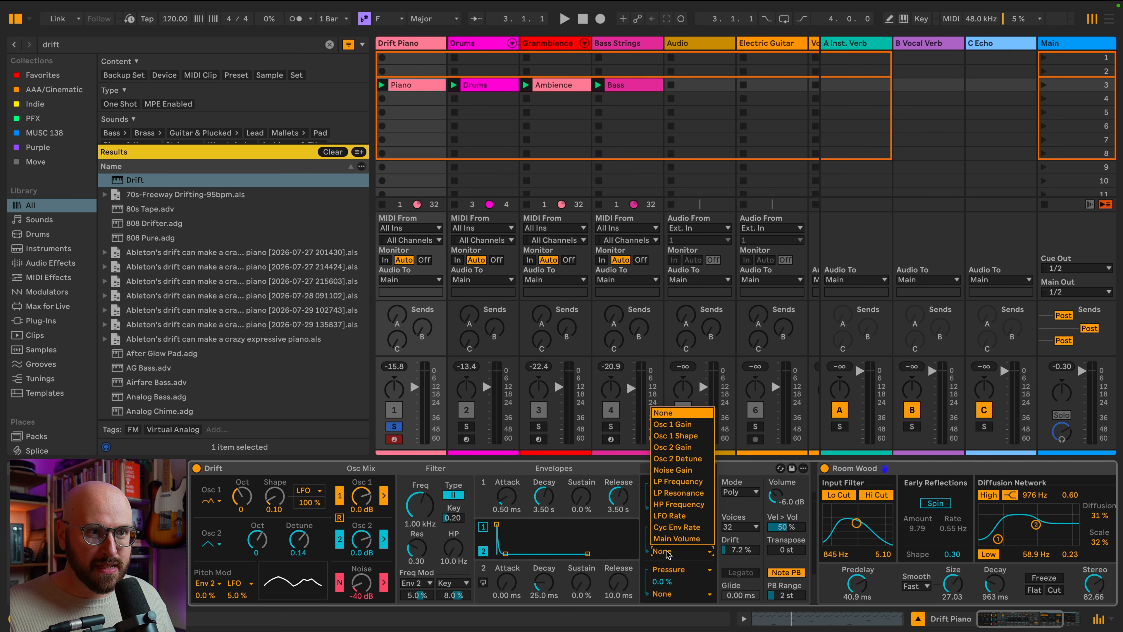
{"action": "left_click", "coordinate": [693, 469]}
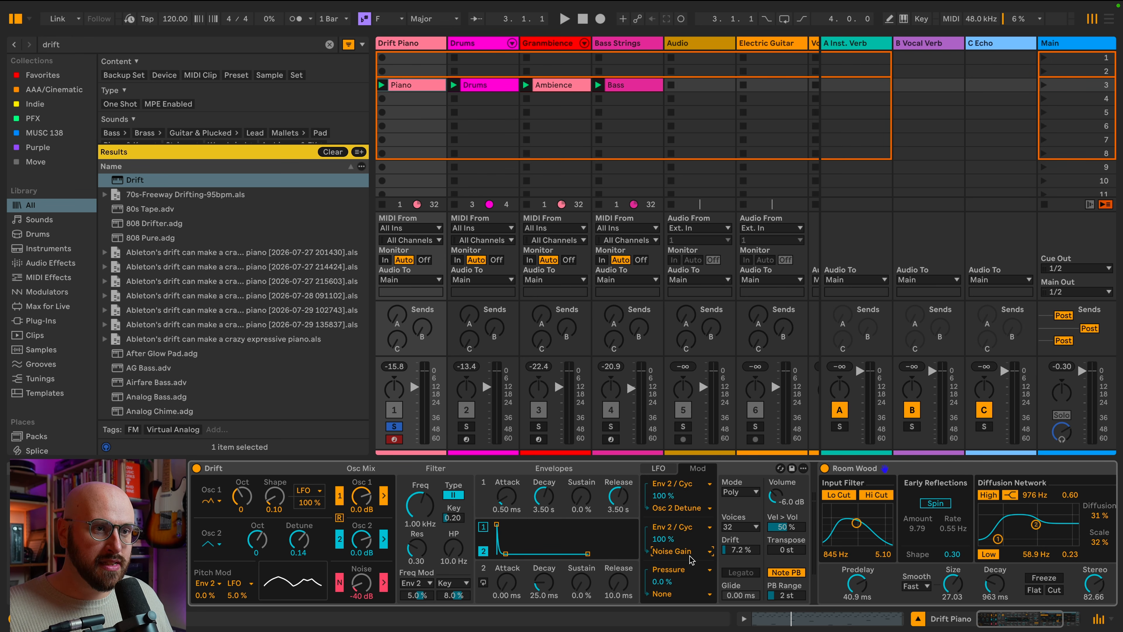
Set the third modulation slot to route Velocity to LP Frequency at 10%, and audition the sound.
{"action": "left_click", "coordinate": [687, 570]}
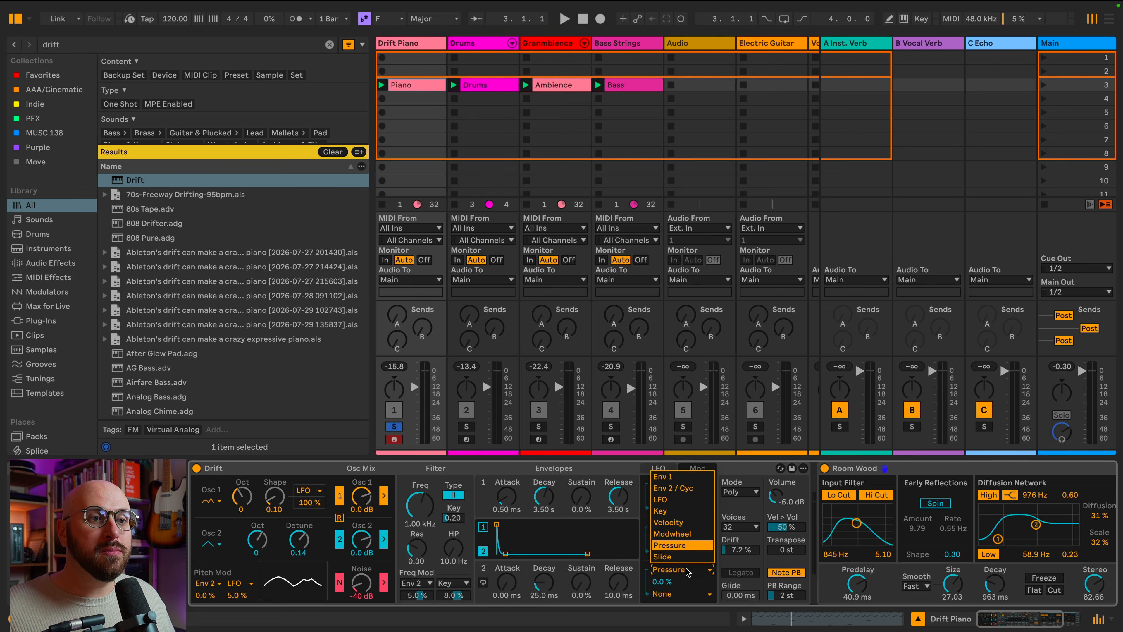
{"action": "left_click", "coordinate": [684, 522]}
{"action": "type", "text": "1"}
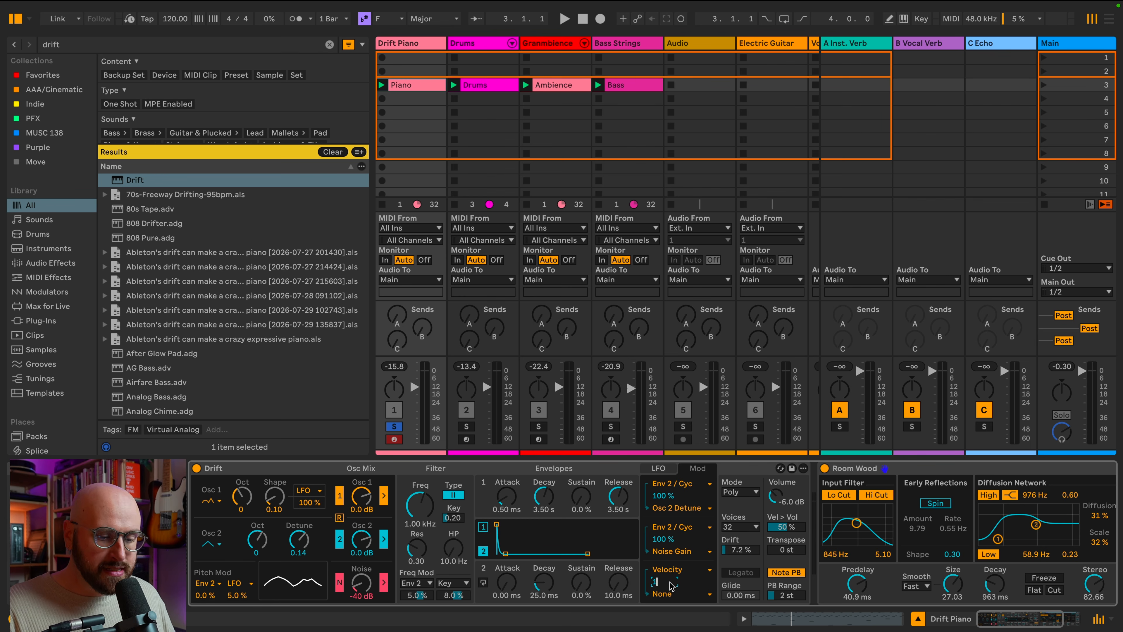
{"action": "left_click", "coordinate": [671, 595]}
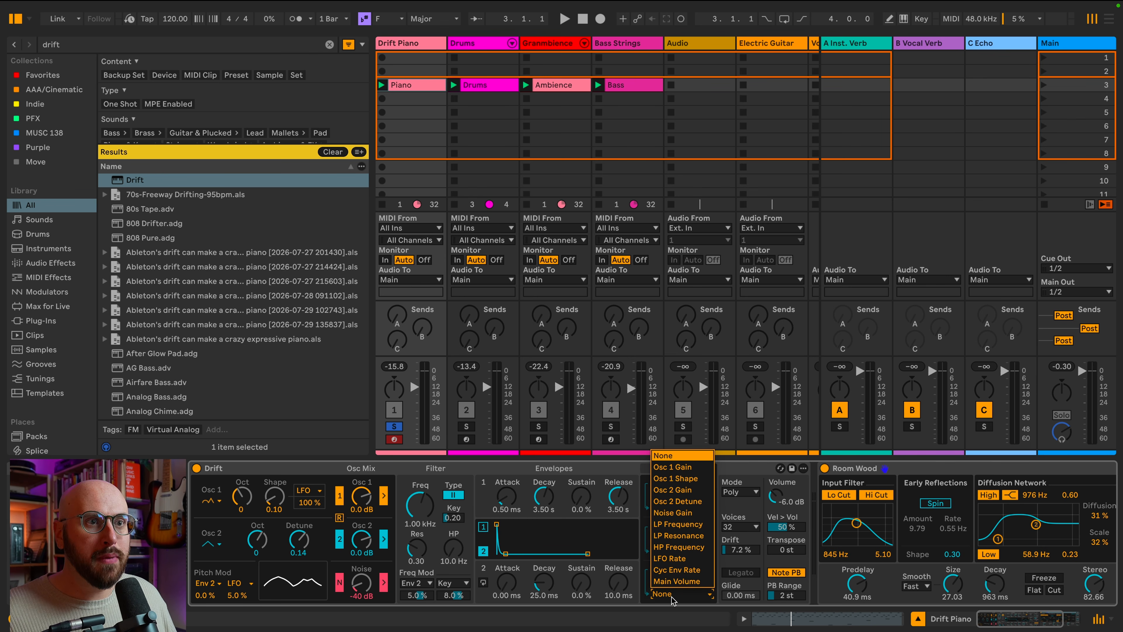
{"action": "left_click", "coordinate": [678, 524]}
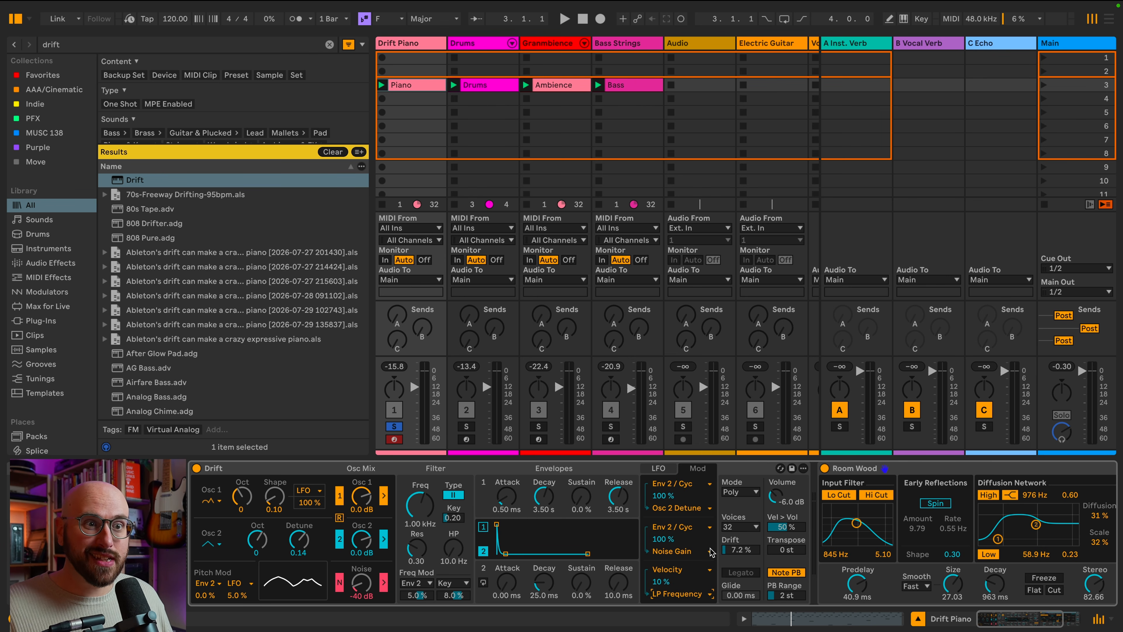
{"action": "key", "text": "space"}
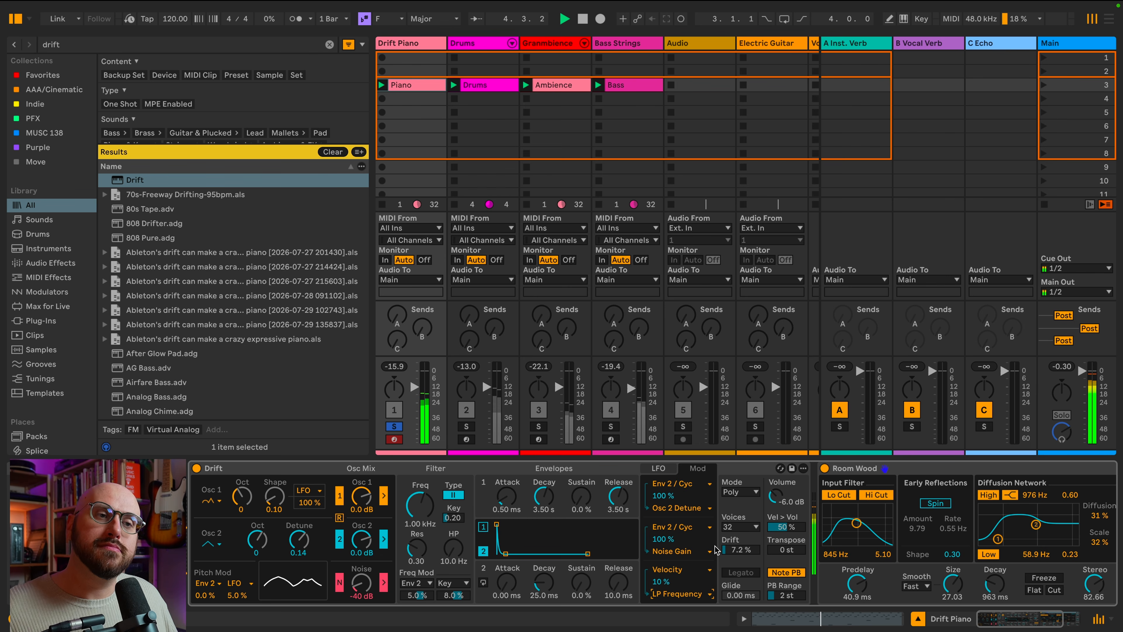
{"action": "key", "text": "space"}
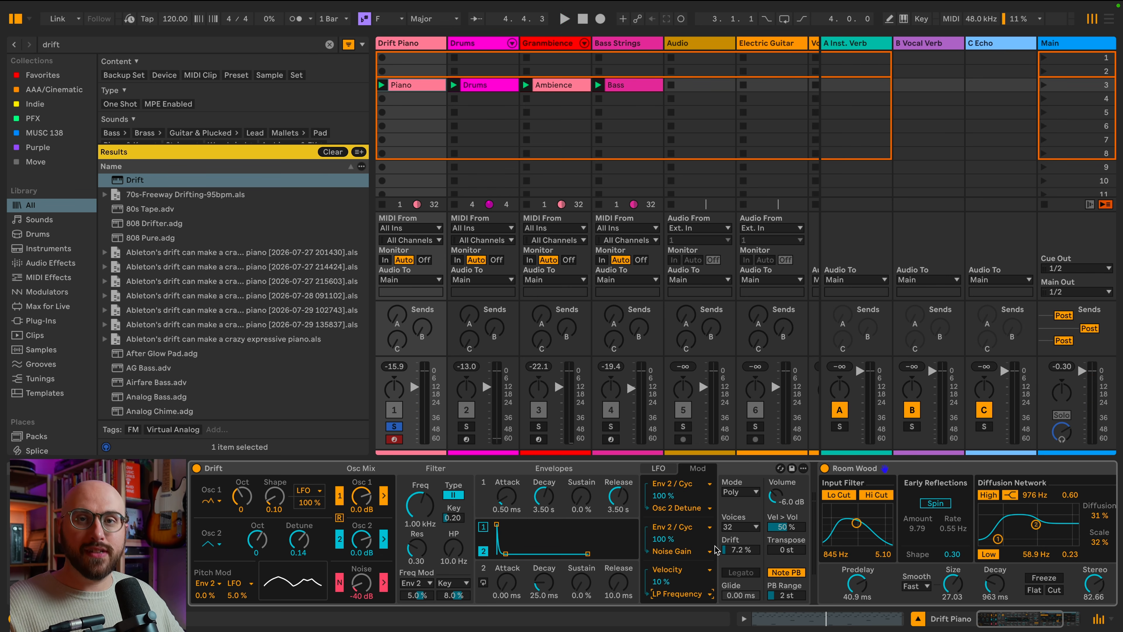
Switch the synth's voice mode to Stereo with its amount at 100%, and audition the sound.
{"action": "left_click", "coordinate": [736, 493]}
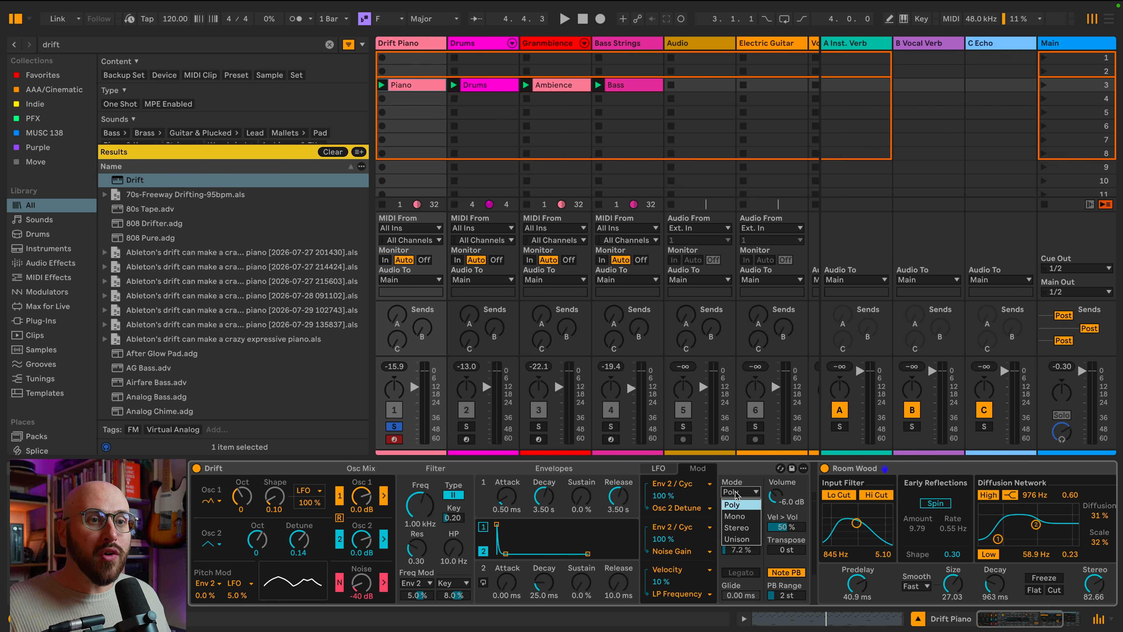
{"action": "left_click", "coordinate": [745, 529]}
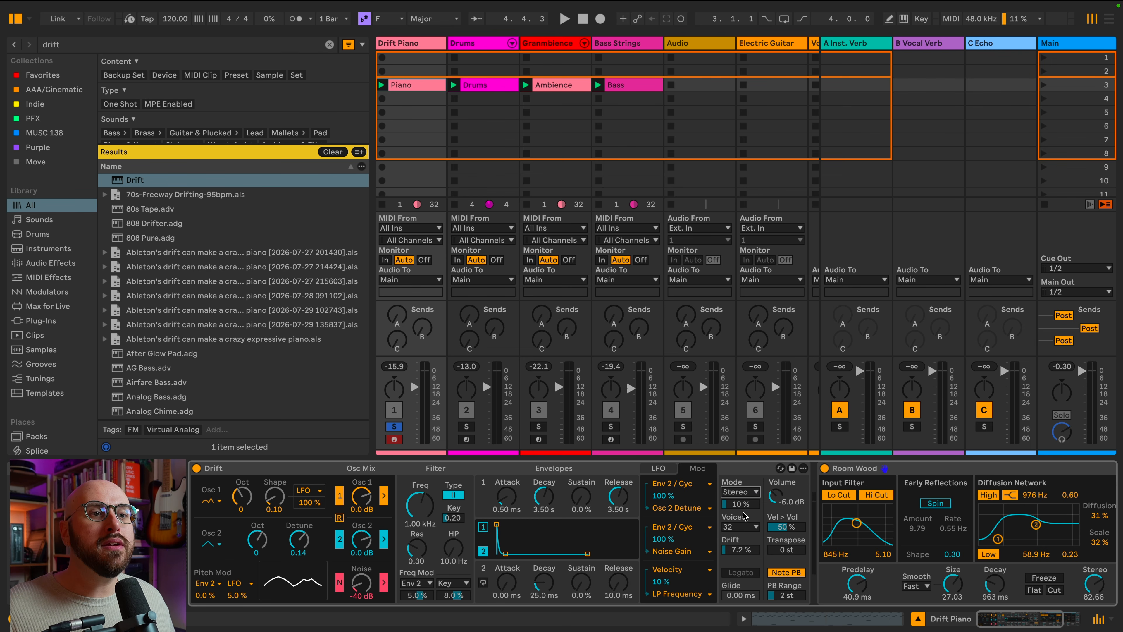
{"action": "left_click_drag", "start_coordinate": [743, 507], "coordinate": [743, 433]}
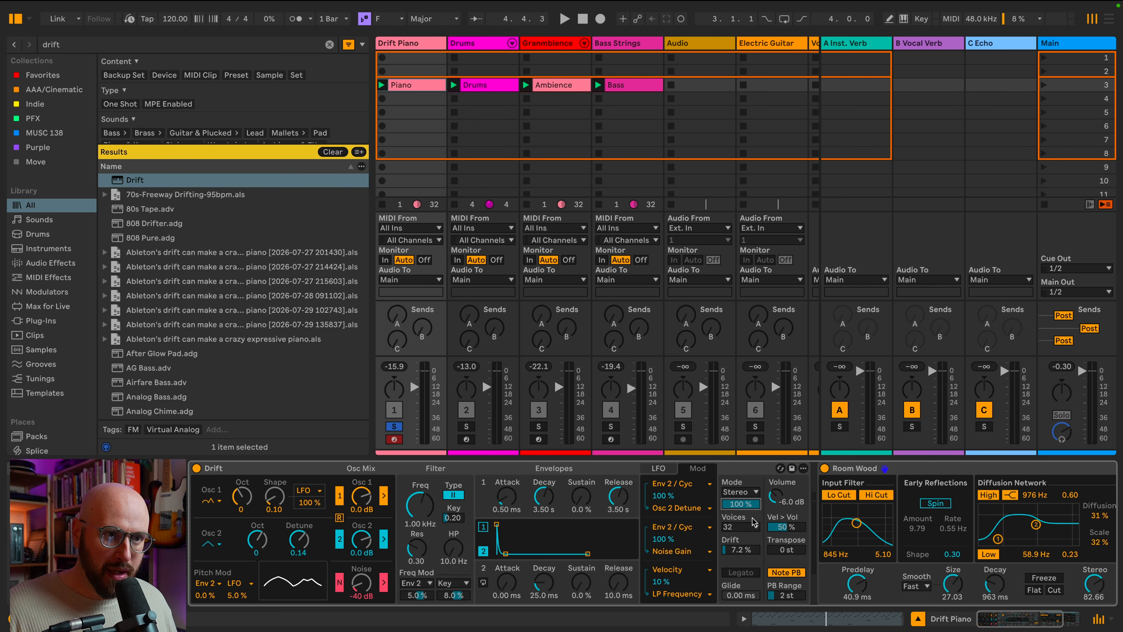
{"action": "key", "text": "space"}
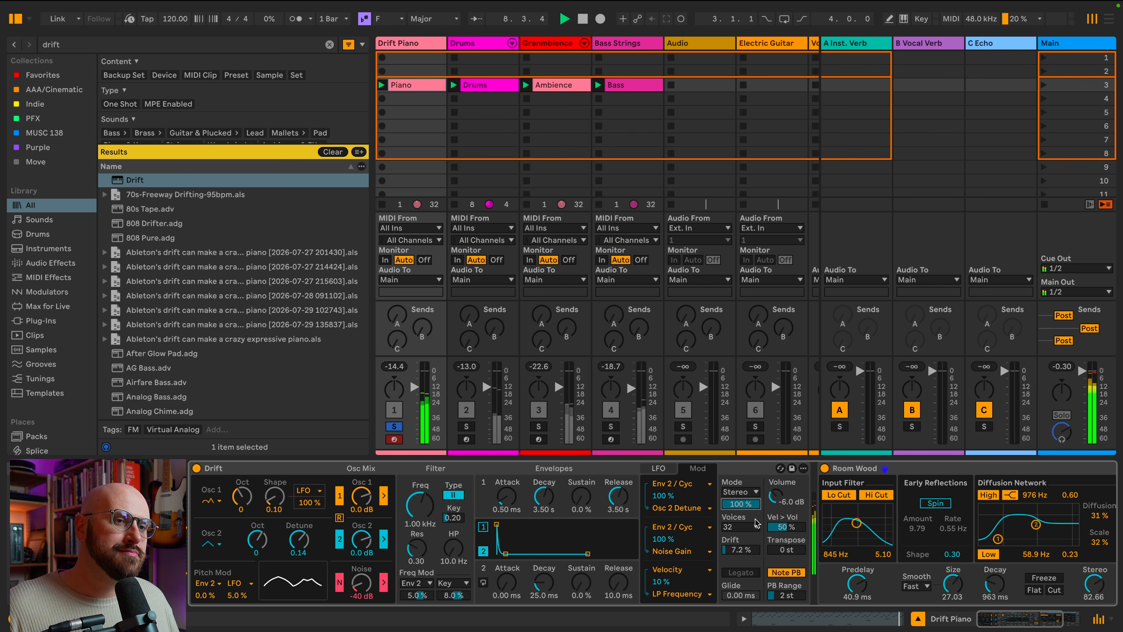
{"action": "key", "text": "space"}
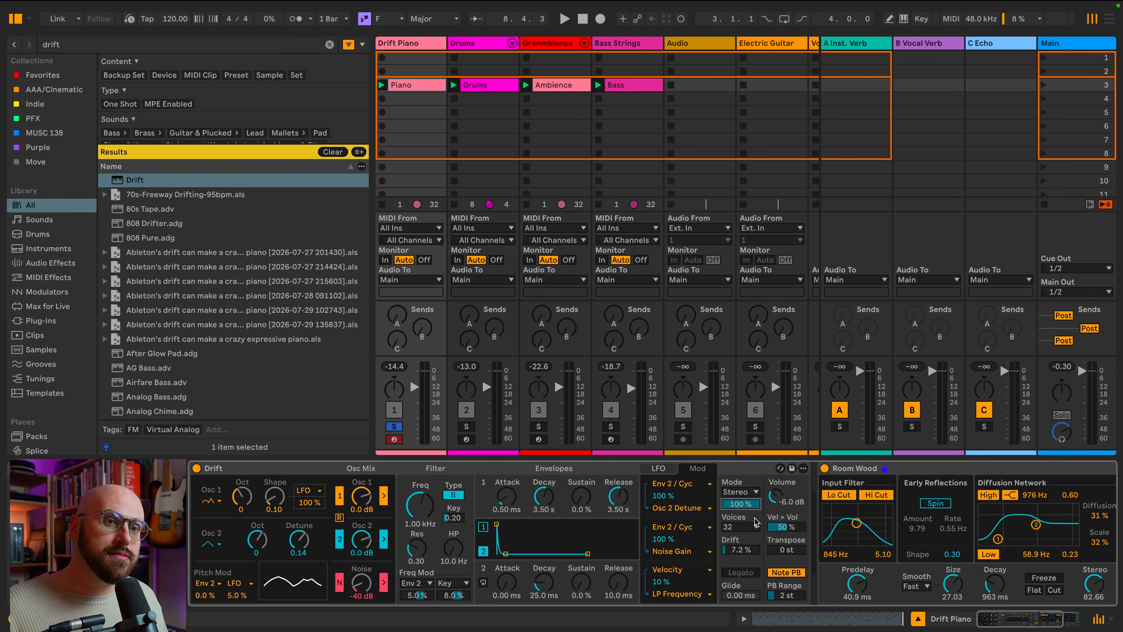
Try the Drift amount at 100% and audition the sound.
{"action": "scroll", "coordinate": [757, 522], "scroll_direction": "right", "scroll_amount": 5}
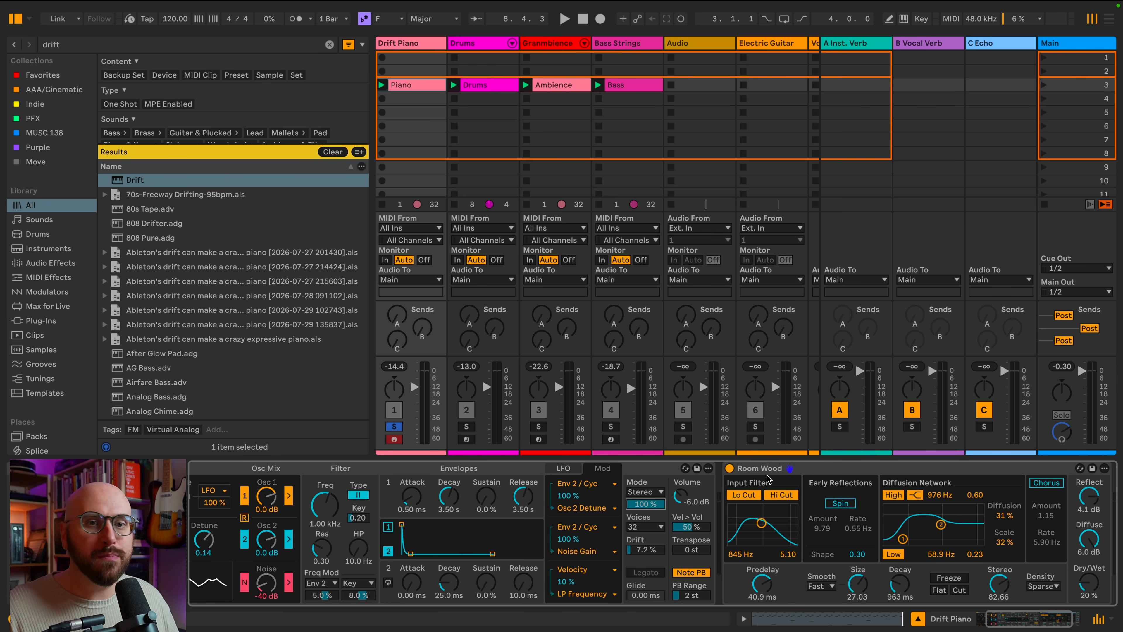
{"action": "scroll", "coordinate": [768, 479], "scroll_direction": "left", "scroll_amount": 5}
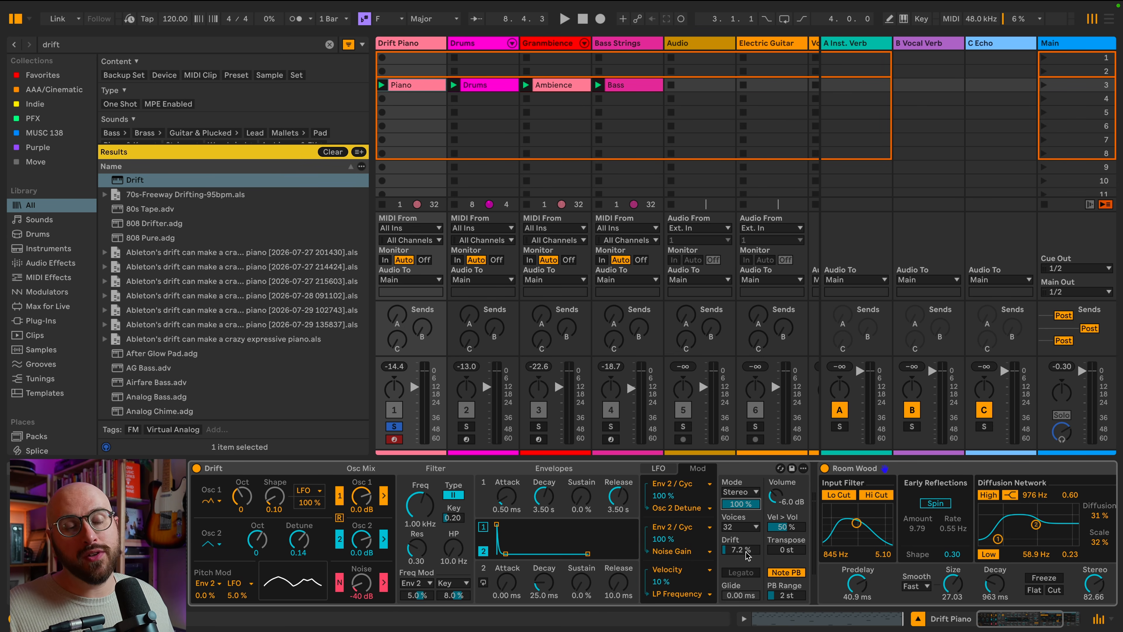
{"action": "left_click_drag", "start_coordinate": [738, 553], "coordinate": [737, 509]}
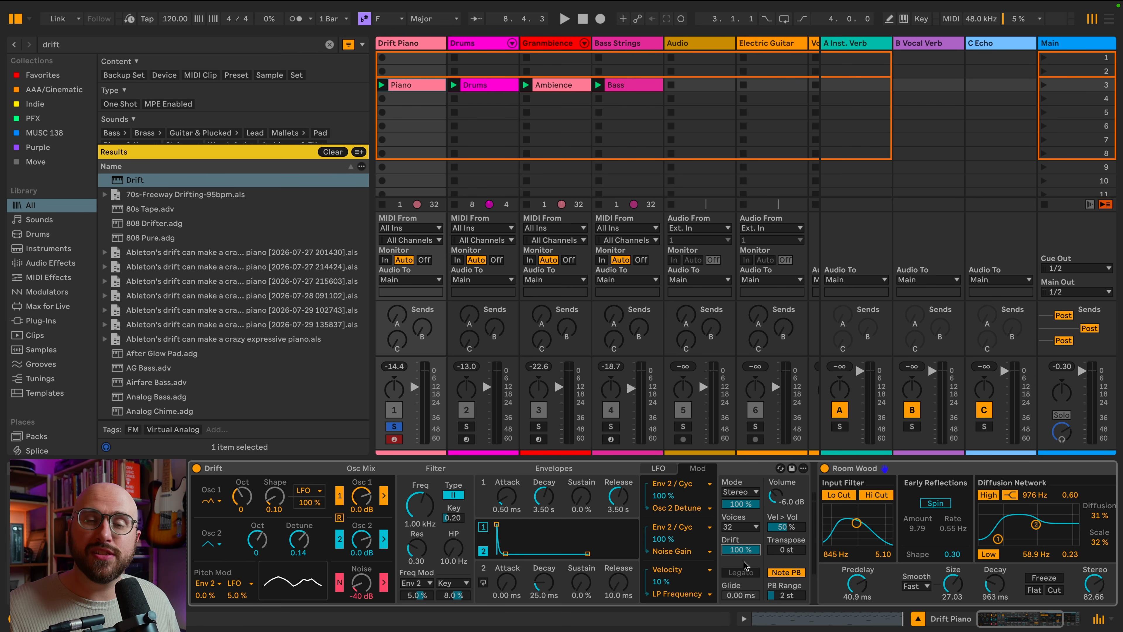
{"action": "key", "text": "space"}
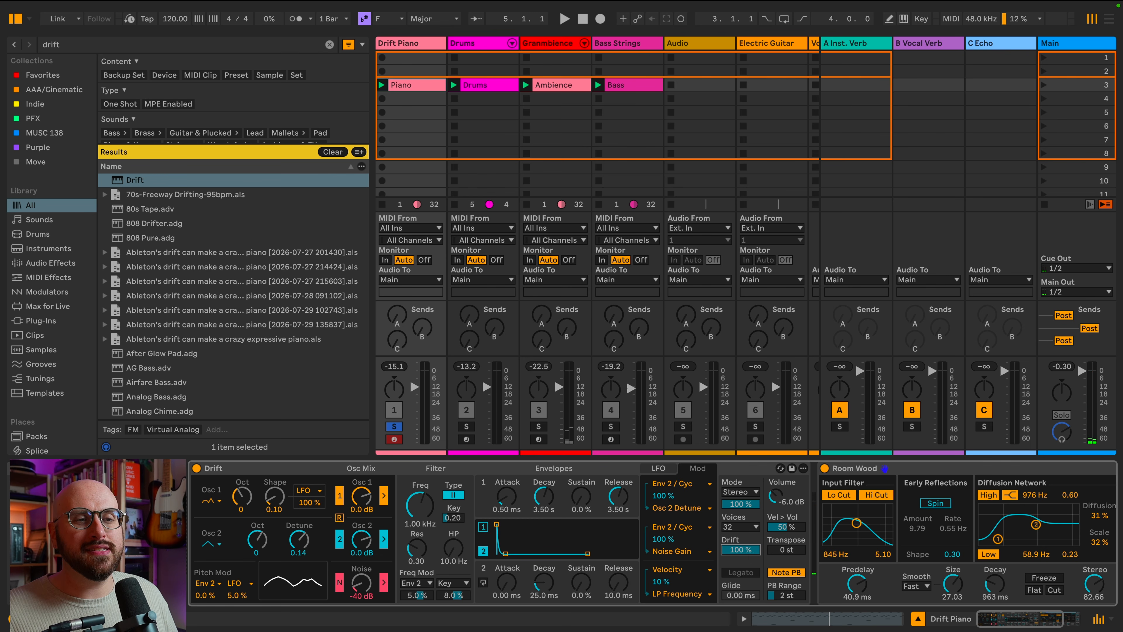
Set the synth's Drift amount to 25%.
{"action": "left_click_drag", "start_coordinate": [740, 550], "coordinate": [740, 560]}
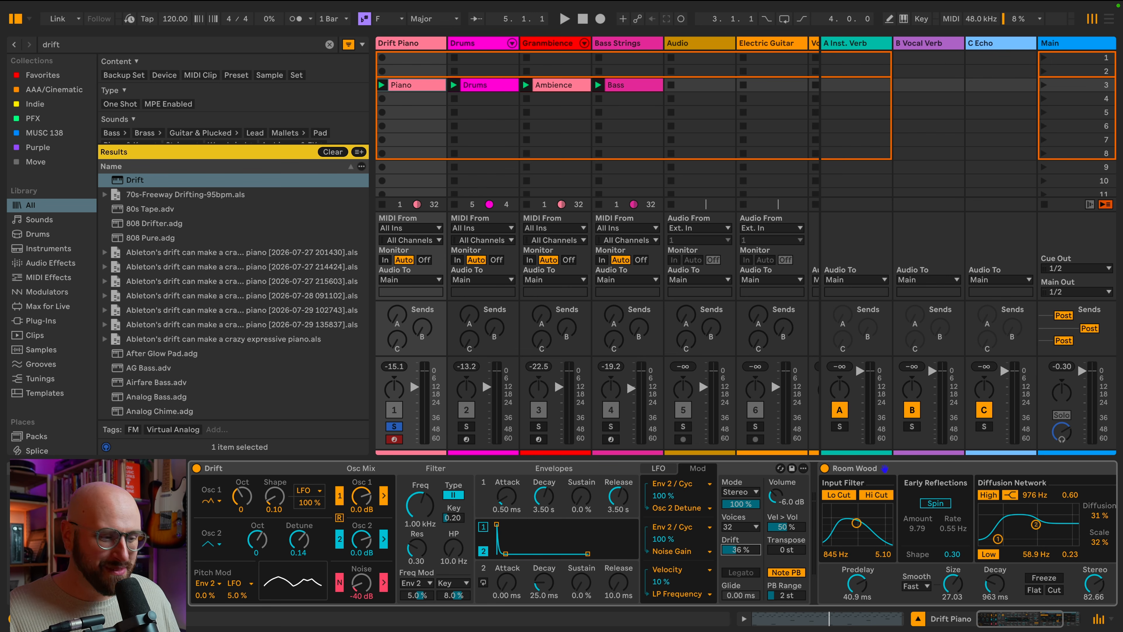
{"action": "type", "text": "25"}
{"action": "key", "text": "Return"}
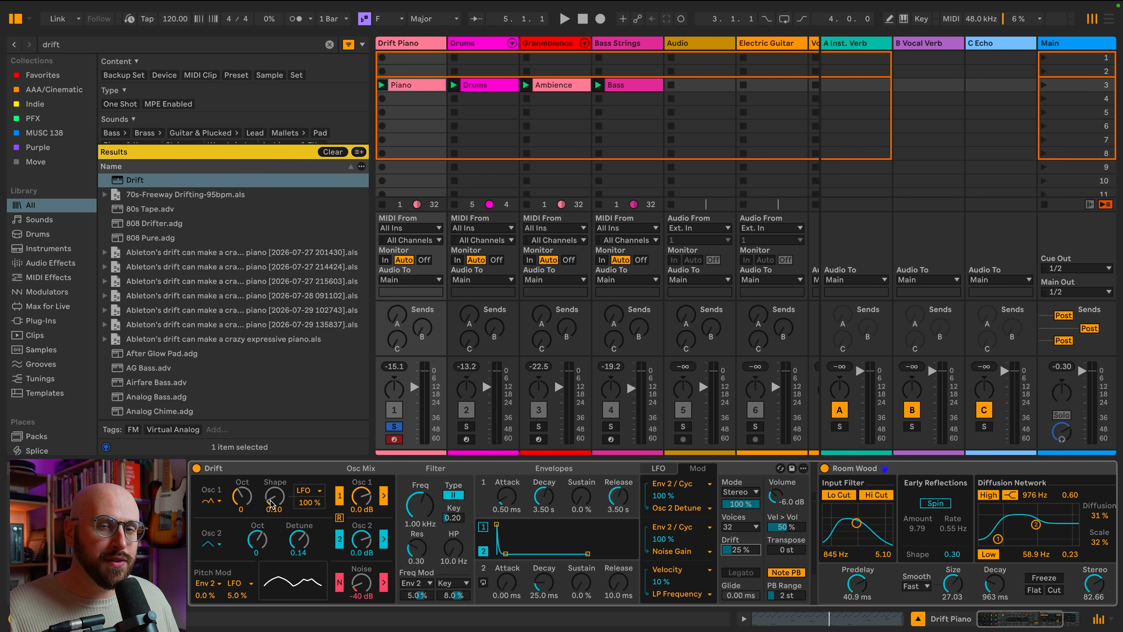
Try oscillator 1's Shape at 0.00, audition the sound, and set the Shape to 1.00.
{"action": "left_click_drag", "start_coordinate": [275, 502], "coordinate": [275, 510]}
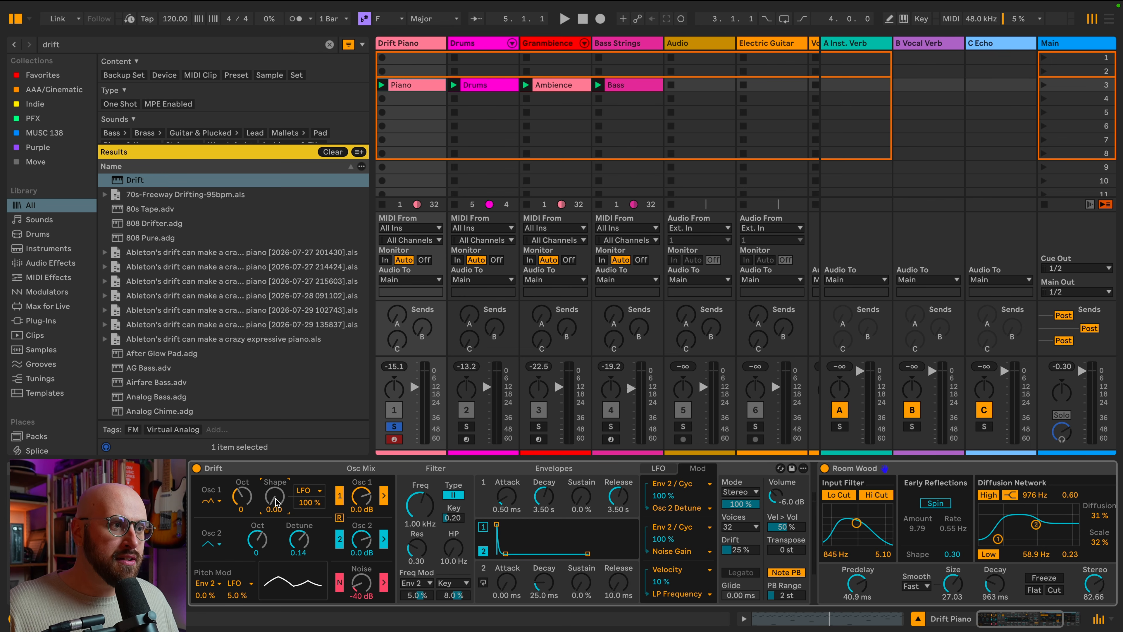
{"action": "key", "text": "space"}
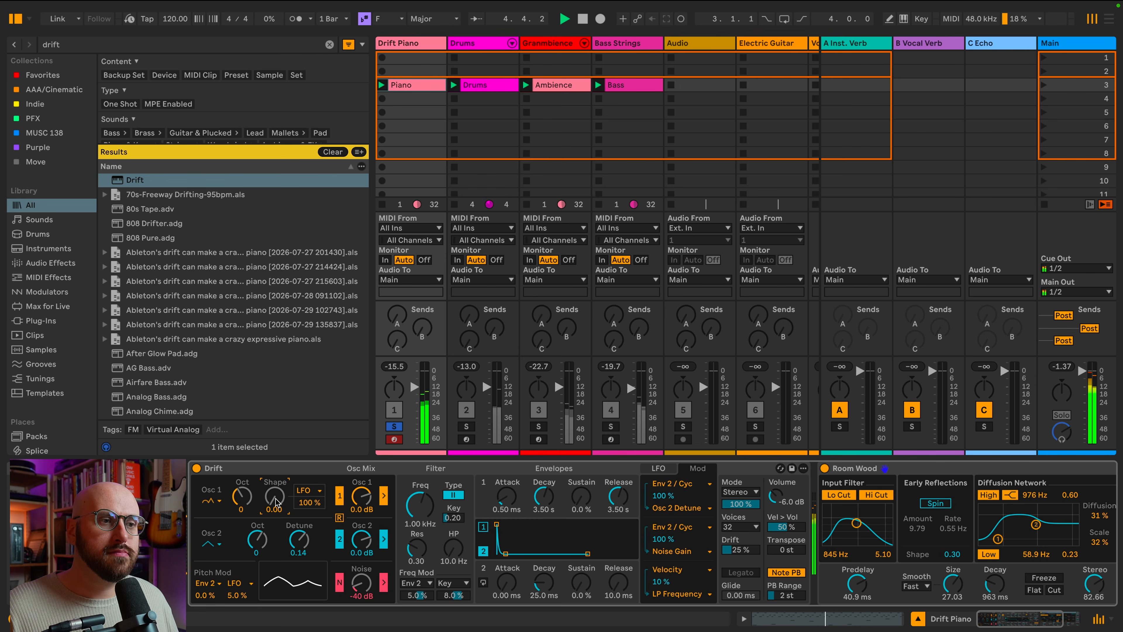
{"action": "mouse_move", "coordinate": [275, 502]}
{"action": "left_mouse_down"}
{"action": "mouse_move", "coordinate": [275, 491]}
{"action": "mouse_move", "coordinate": [278, 507]}
{"action": "left_mouse_up"}
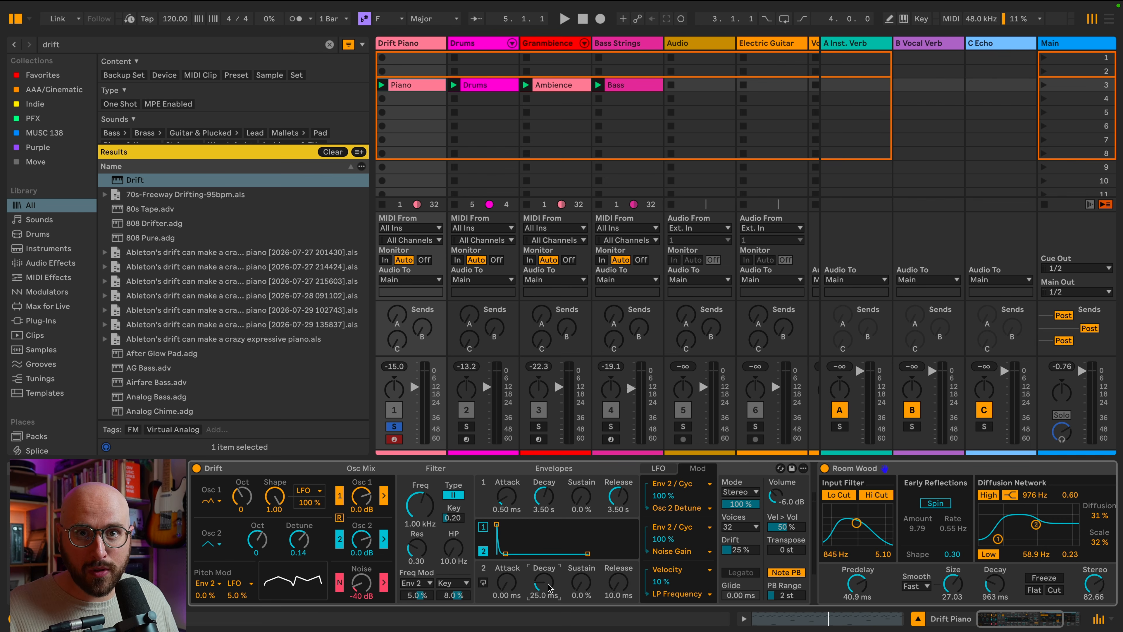
Try envelope 2's Decay at 283 ms, audition the sound, and set that Decay to 17.2 ms.
{"action": "left_click_drag", "start_coordinate": [549, 584], "coordinate": [548, 567]}
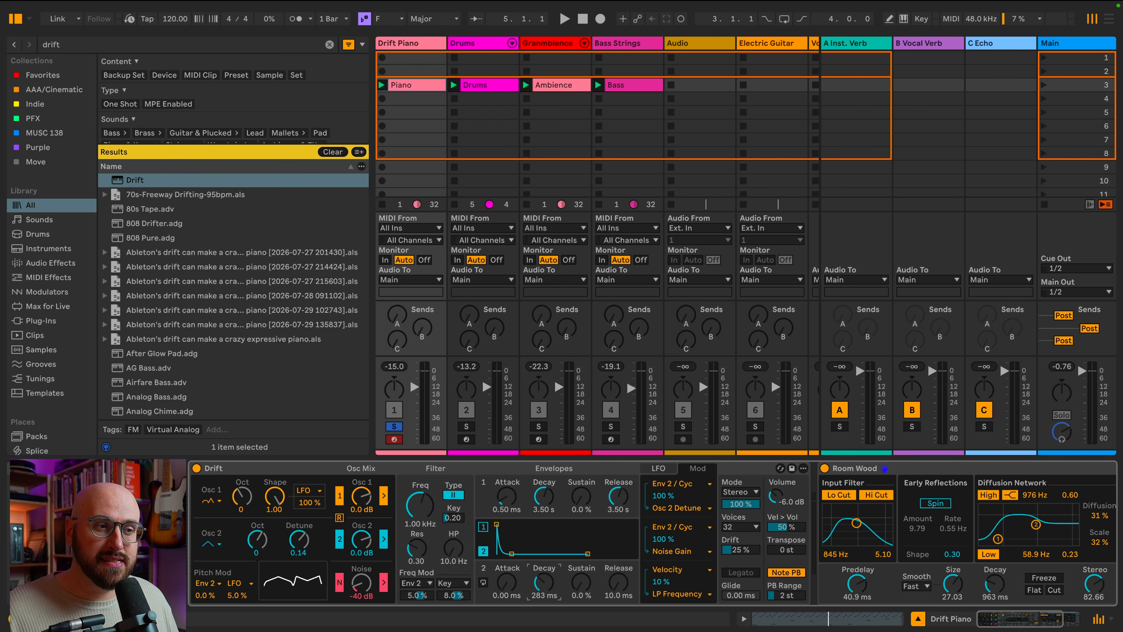
{"action": "key", "text": "space"}
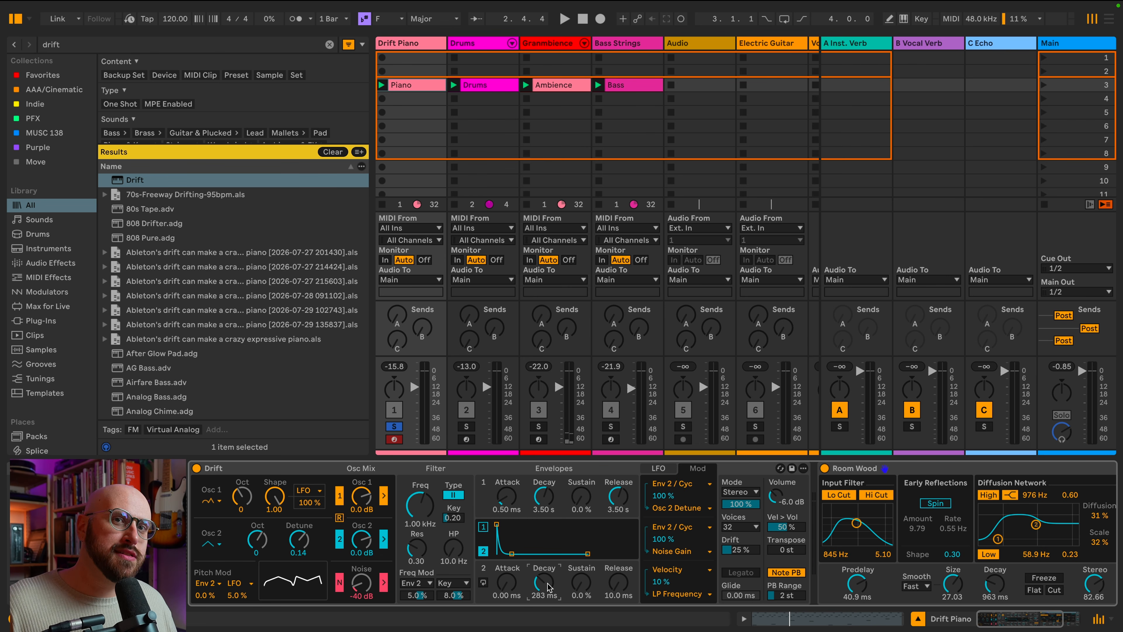
{"action": "left_click_drag", "start_coordinate": [548, 587], "coordinate": [548, 620]}
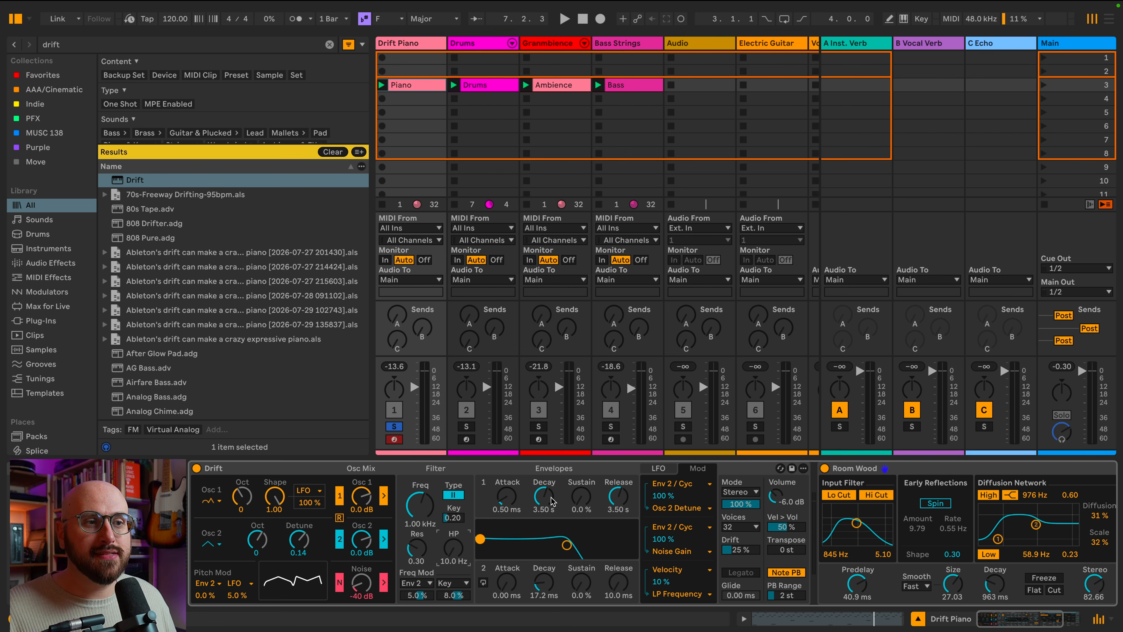
Audition the sound with envelope 1's Decay at 595 ms and 1.74 s, and set it to 3.18 s.
{"action": "key", "text": "space"}
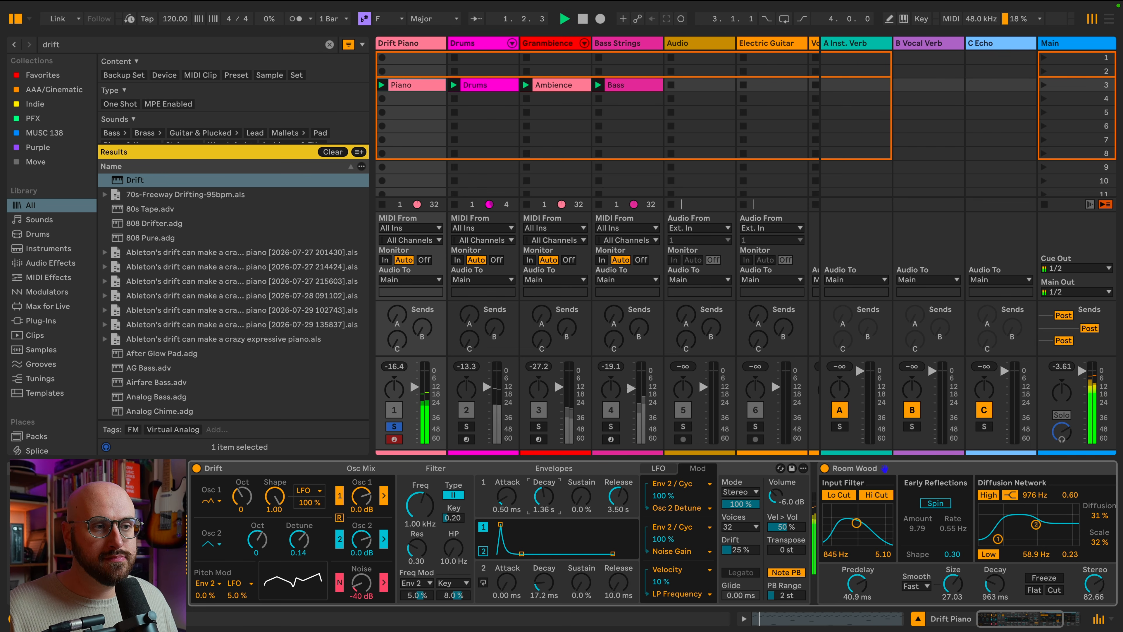
{"action": "left_click_drag", "start_coordinate": [548, 501], "coordinate": [548, 502]}
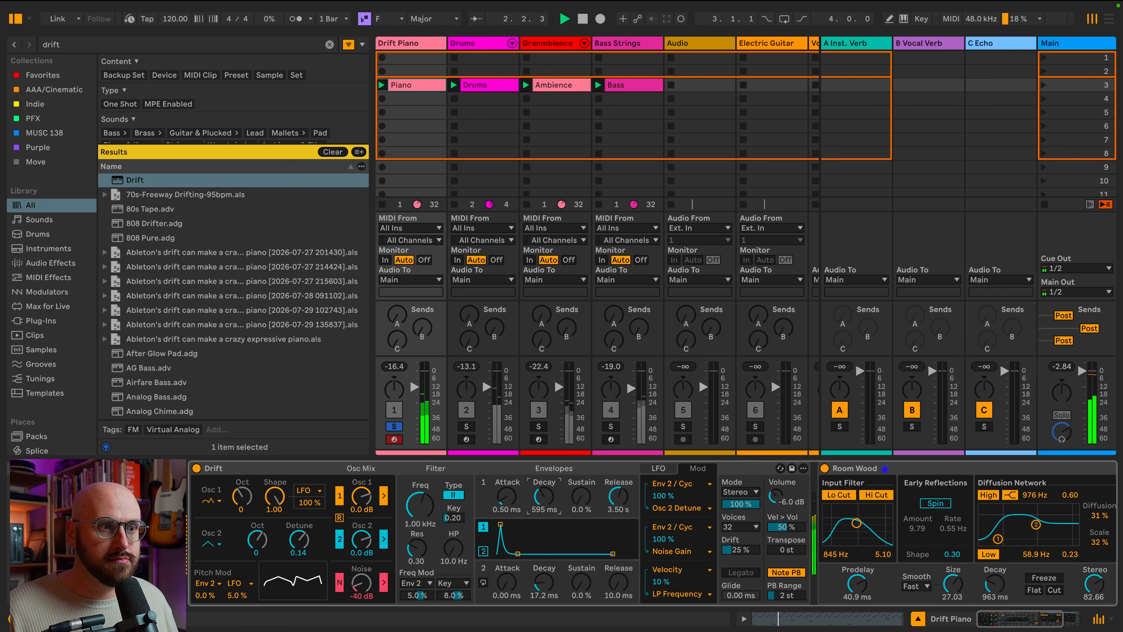
{"action": "left_click_drag", "start_coordinate": [544, 496], "coordinate": [544, 478]}
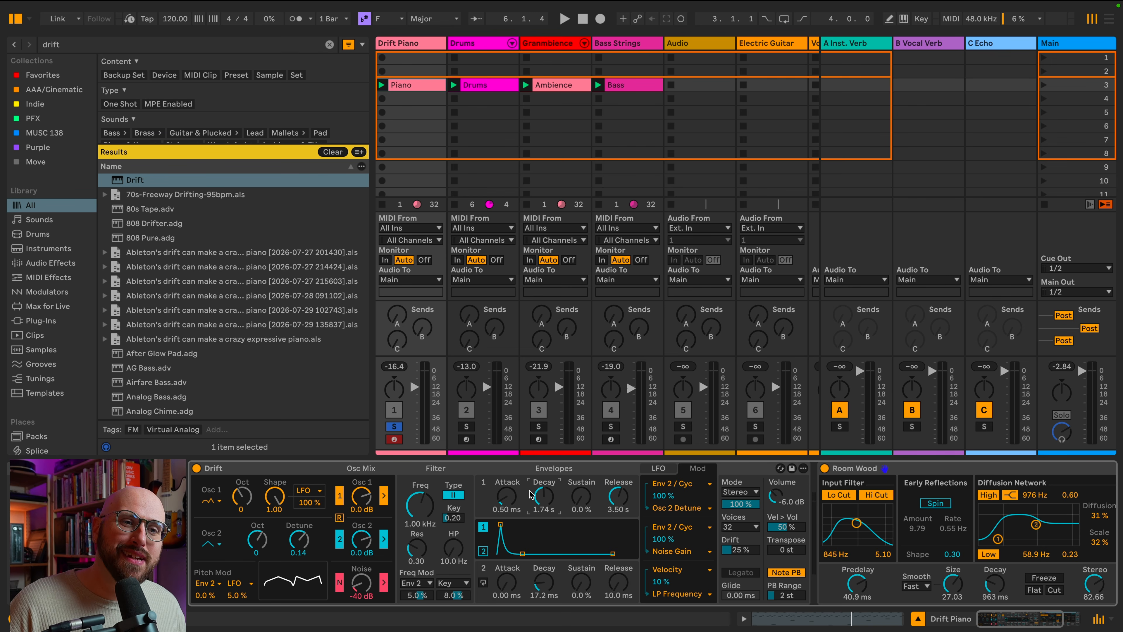
{"action": "key", "text": "space"}
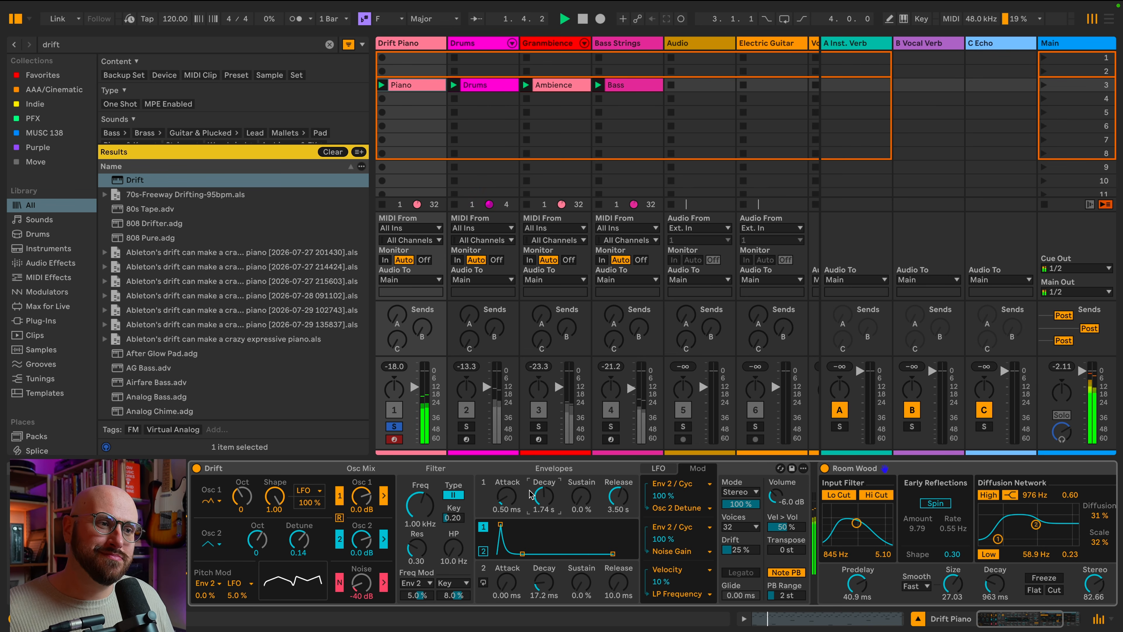
{"action": "left_click_drag", "start_coordinate": [544, 497], "coordinate": [543, 482]}
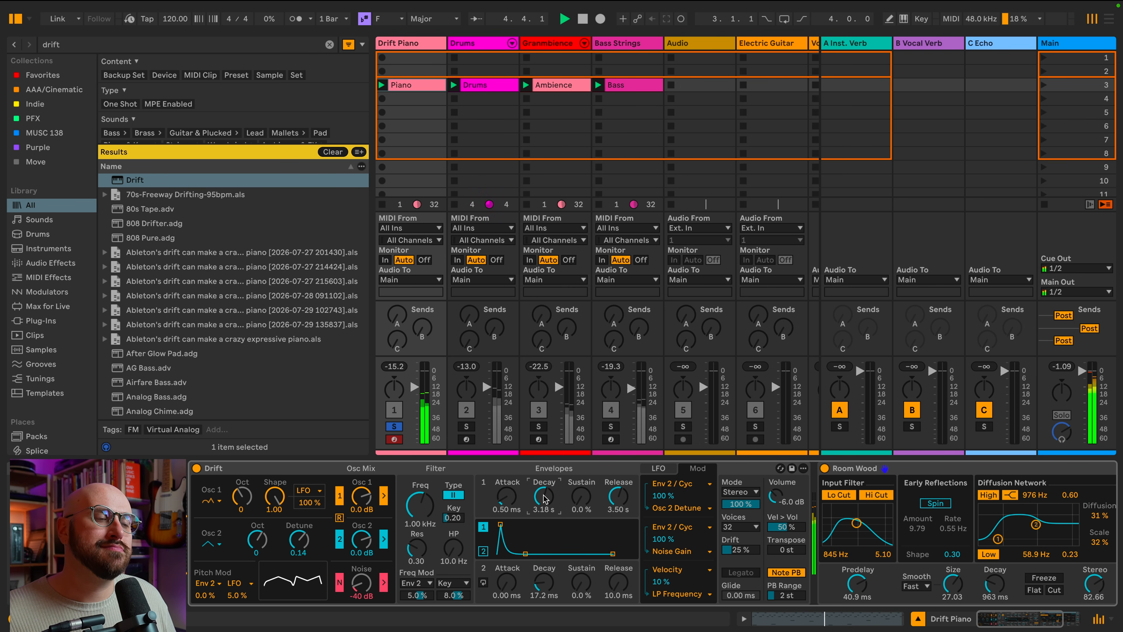